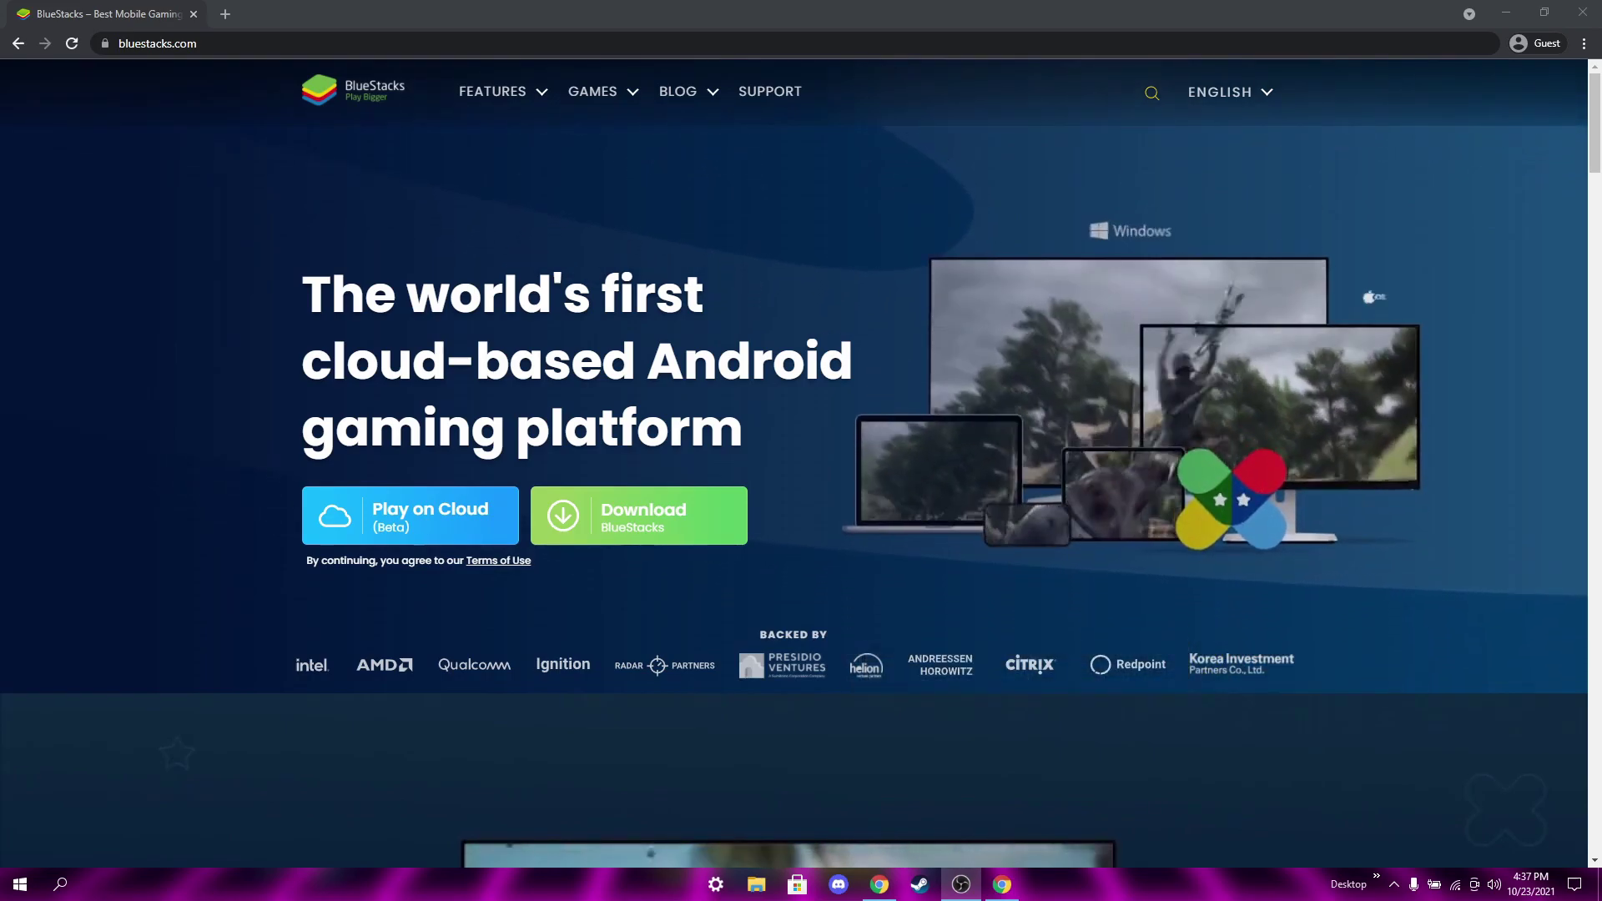
Step: Download the BlueStacks installer from bluestacks.com and open its download options menu
click(672, 533)
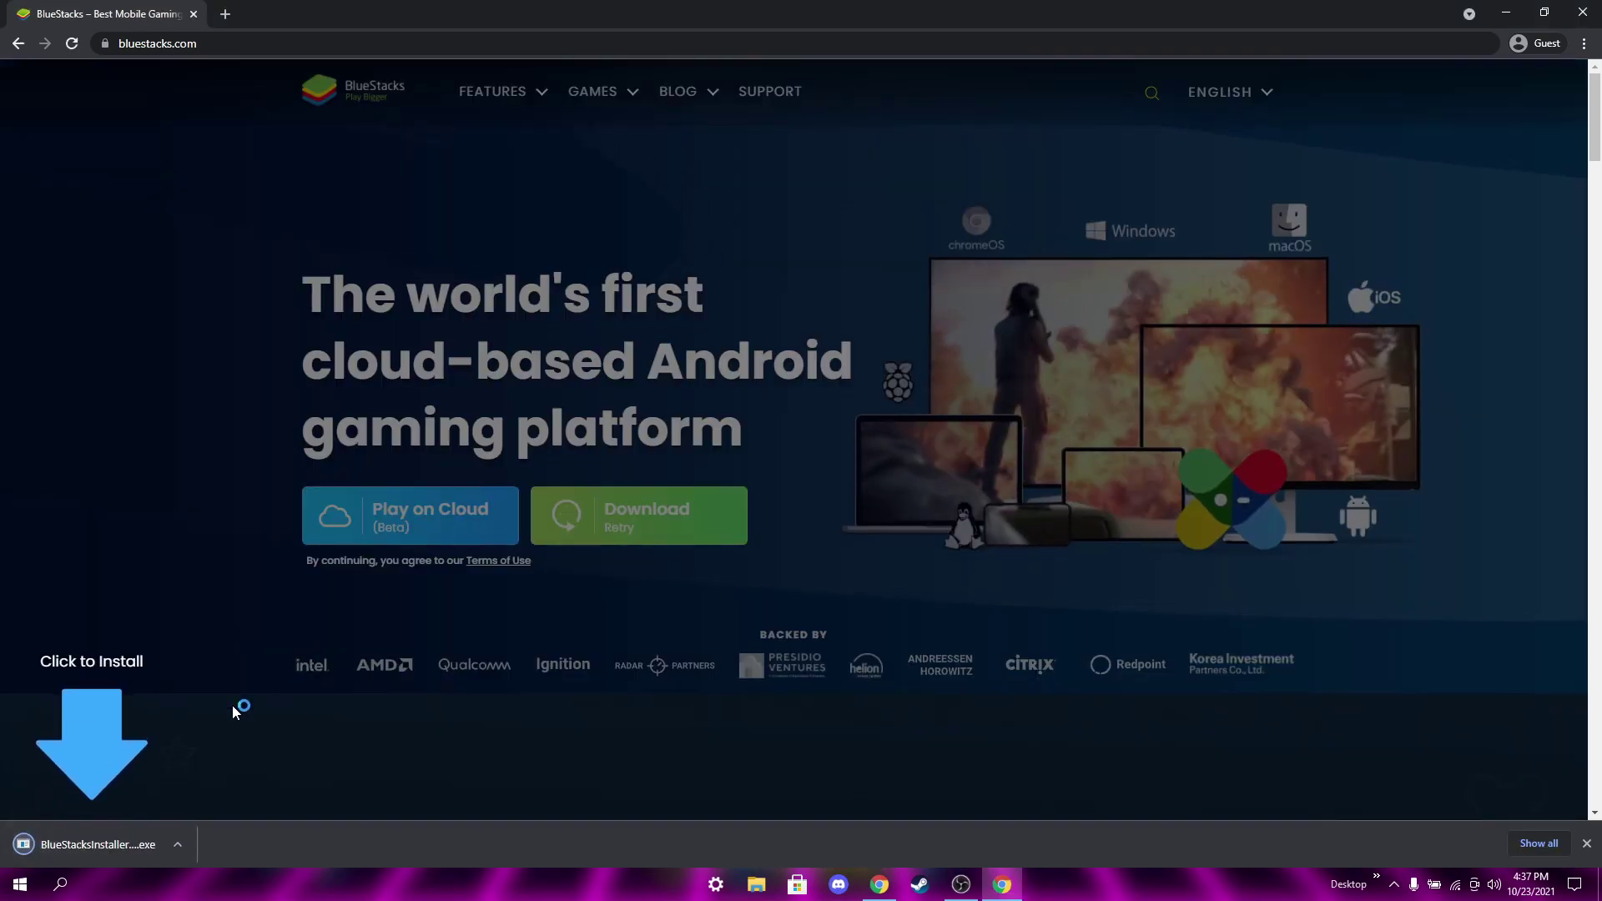
click(187, 850)
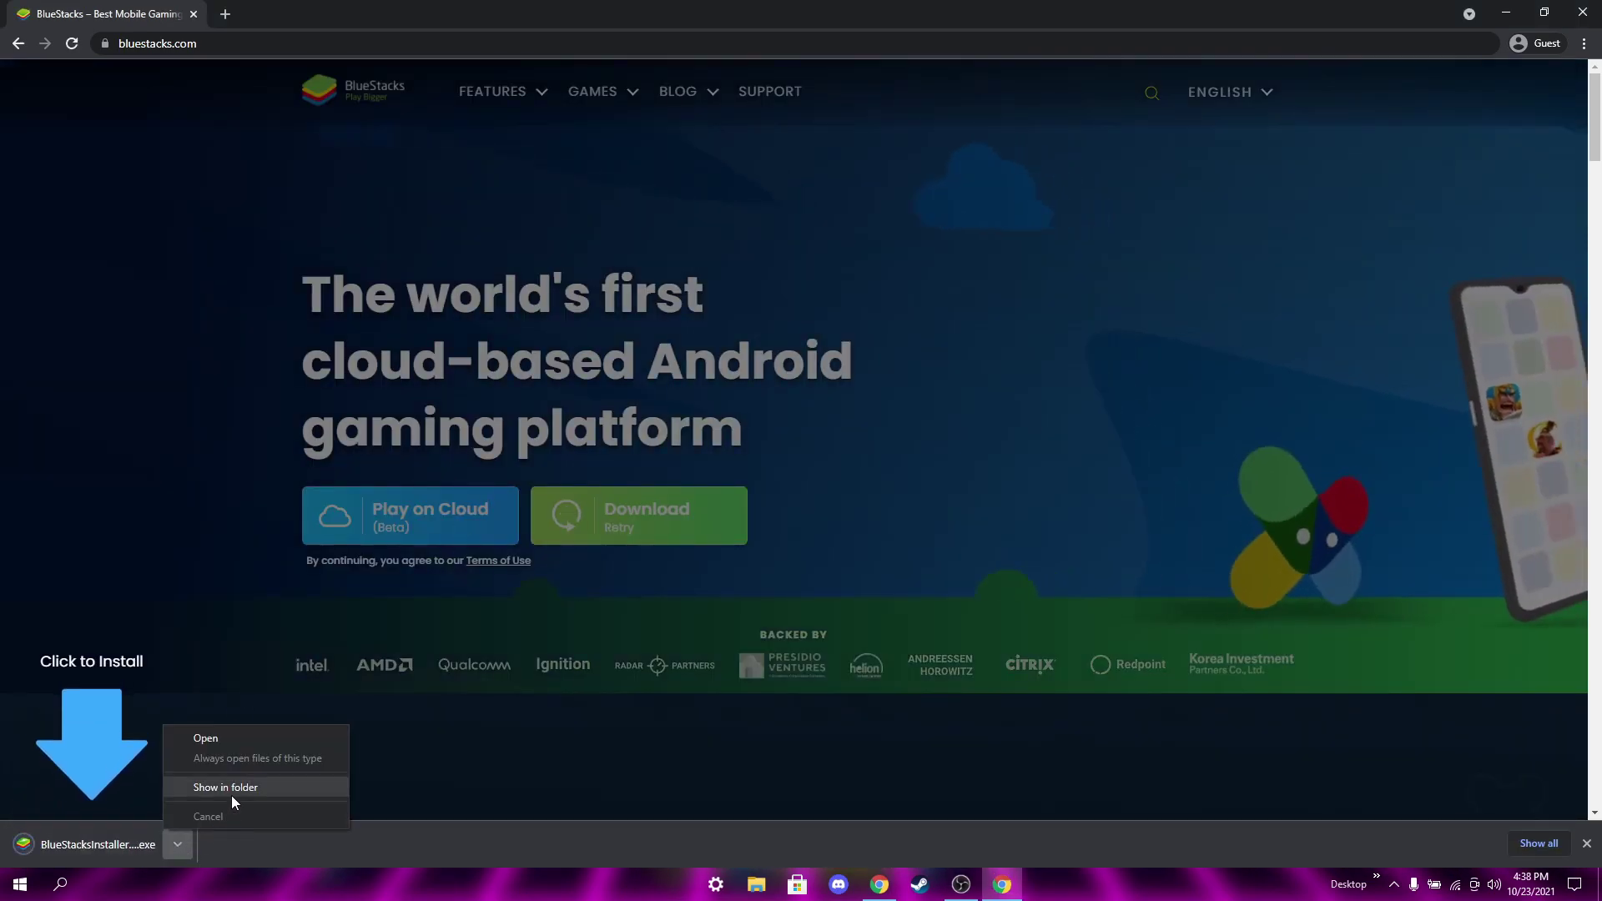
Step: Locate the BlueStacks installer in the Downloads folder, then return to the BlueStacks web page
click(232, 794)
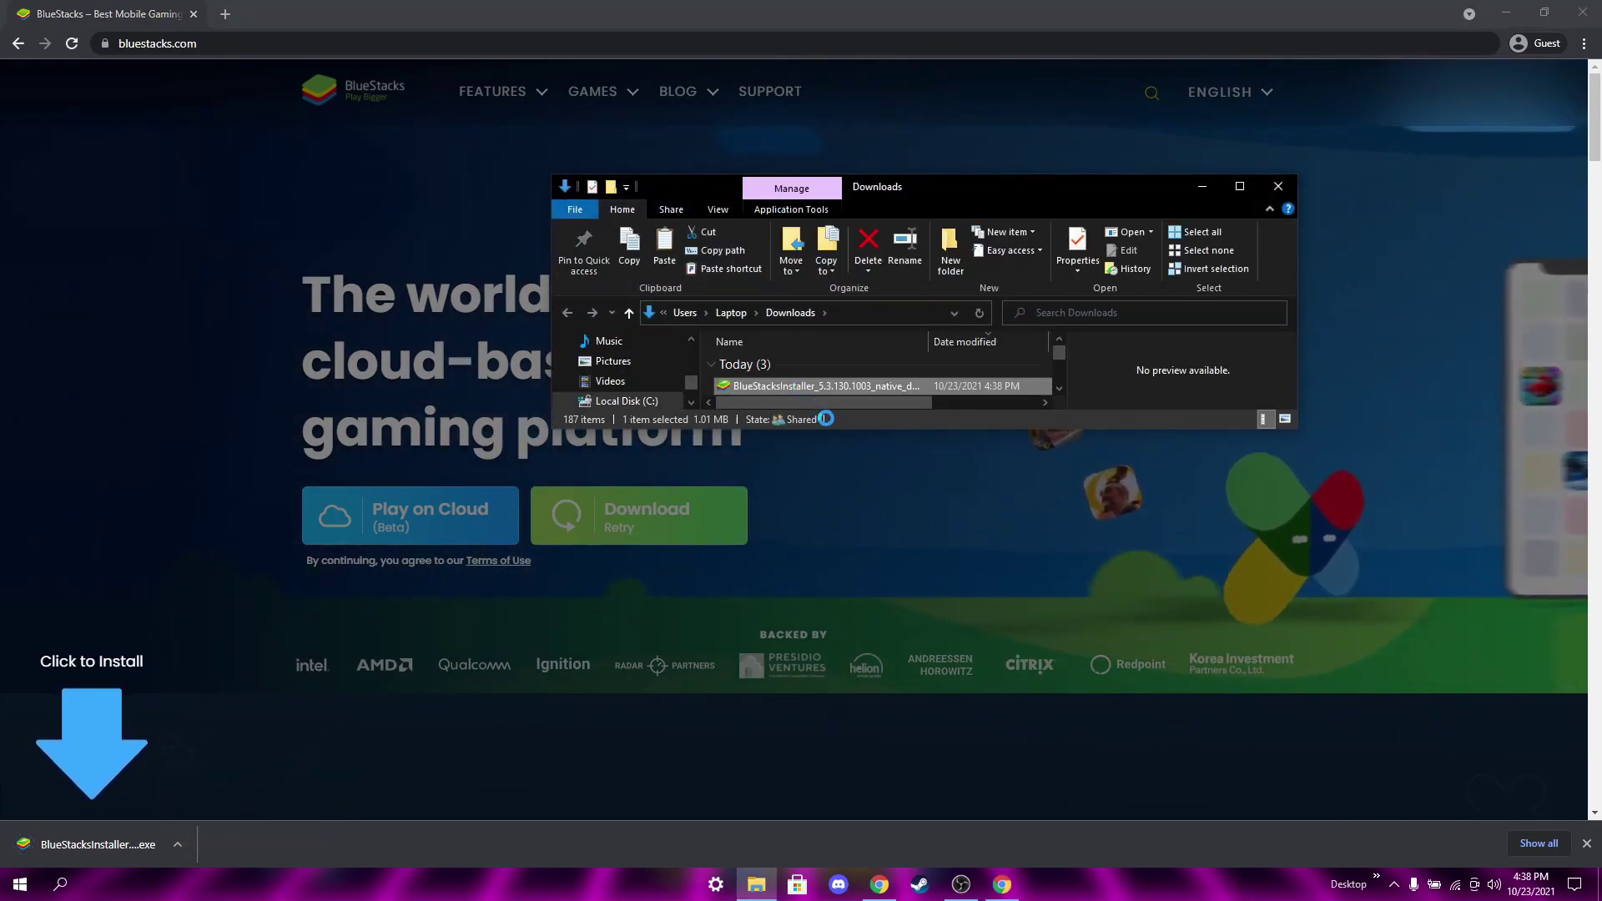
right_click(800, 387)
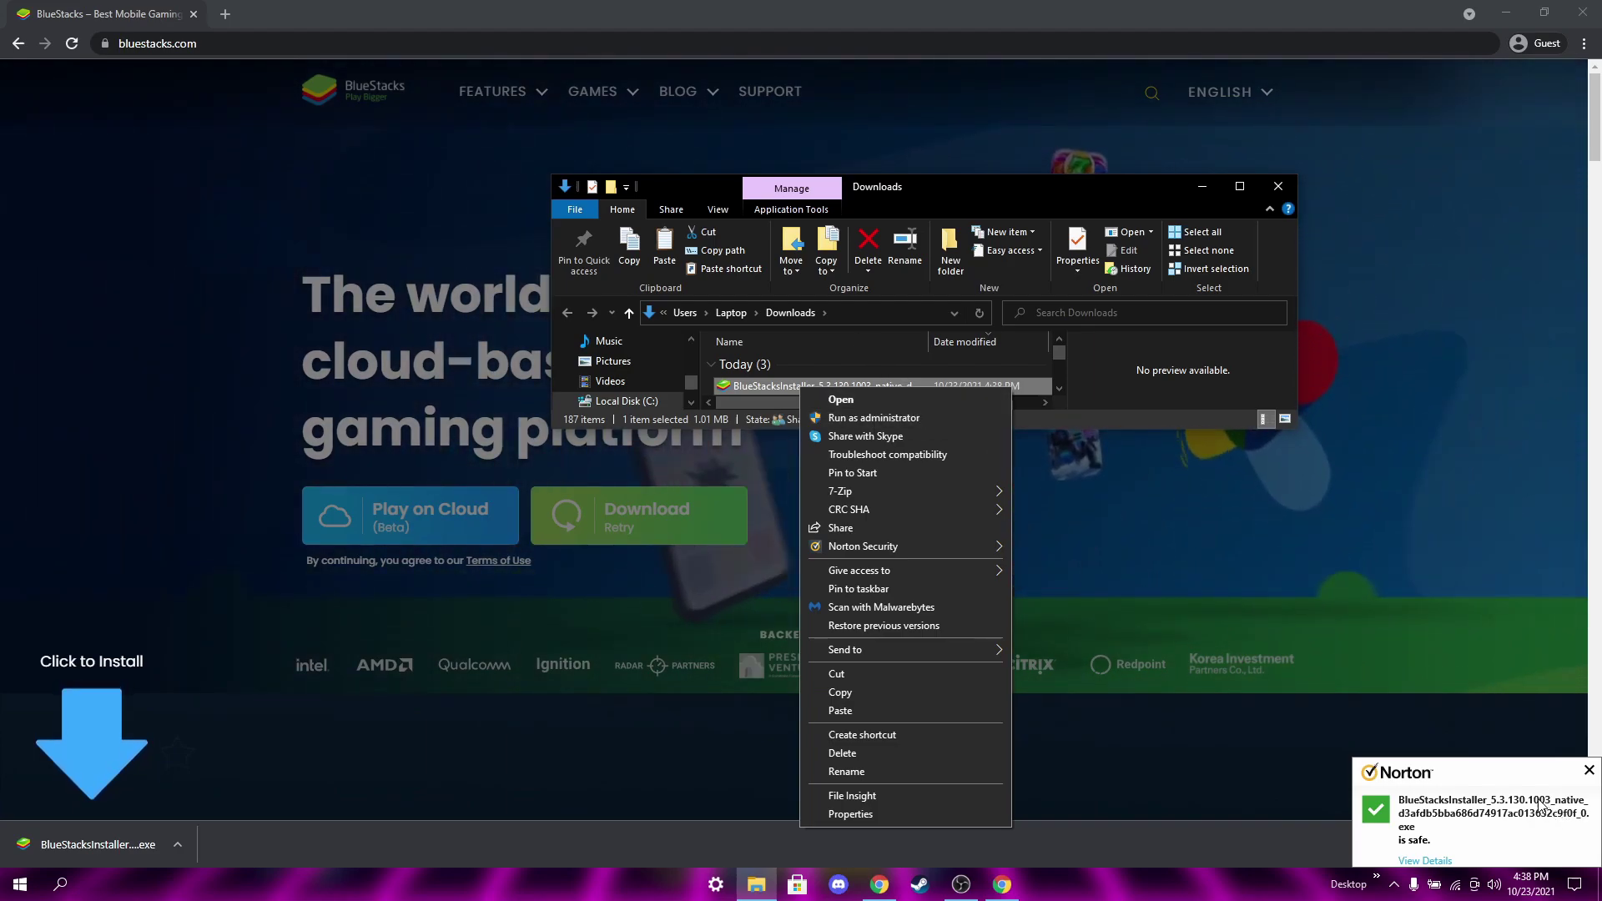
click(879, 753)
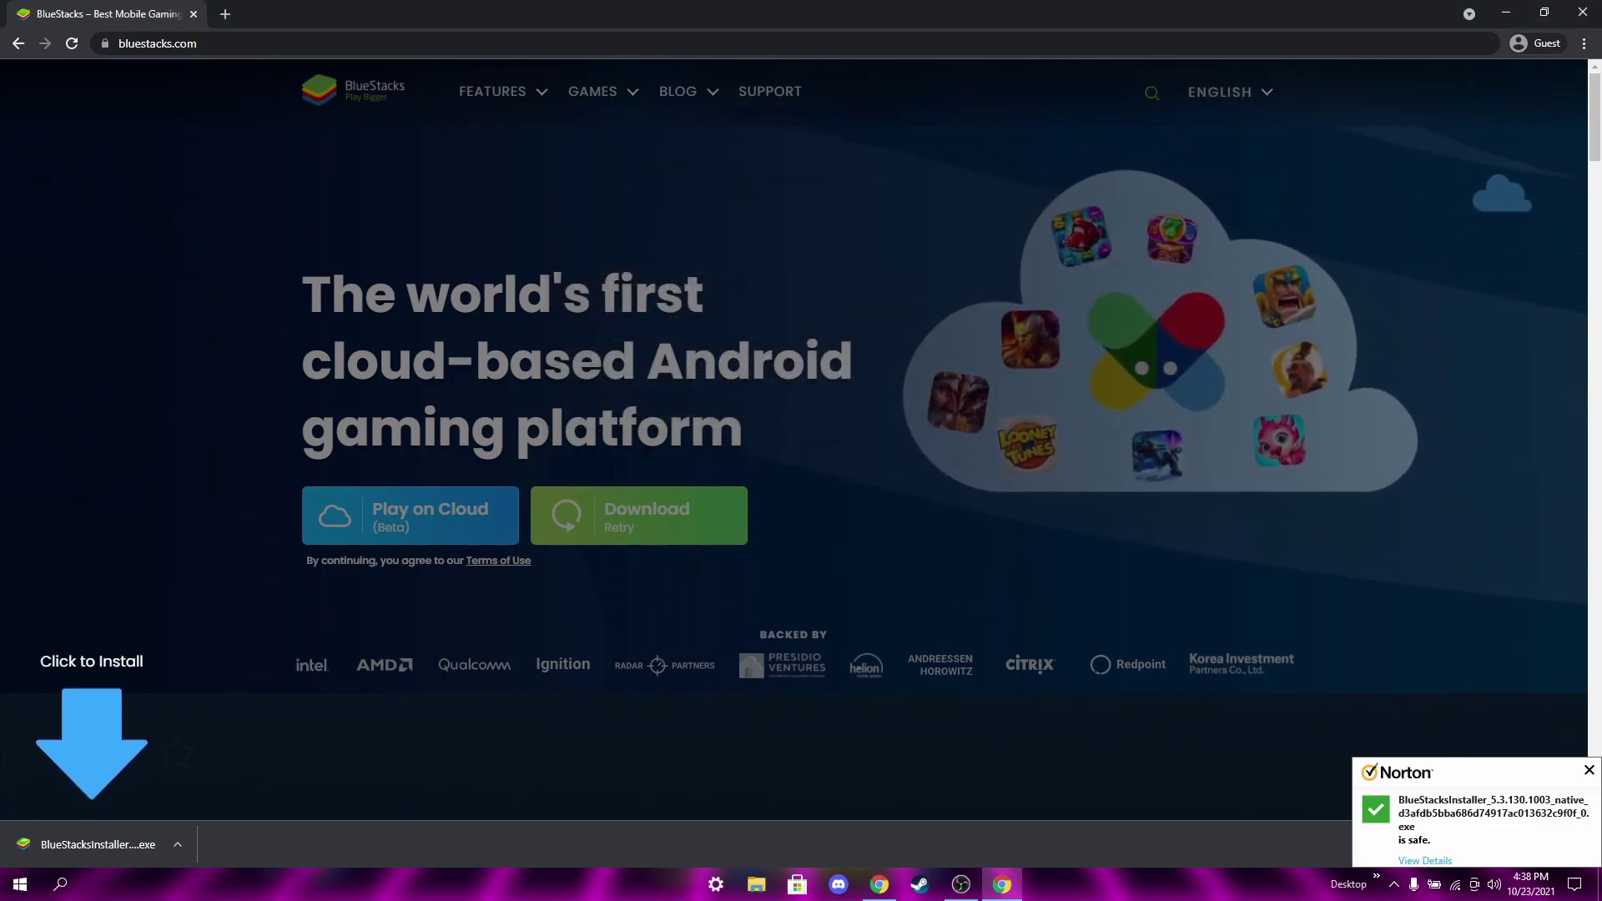
click(112, 573)
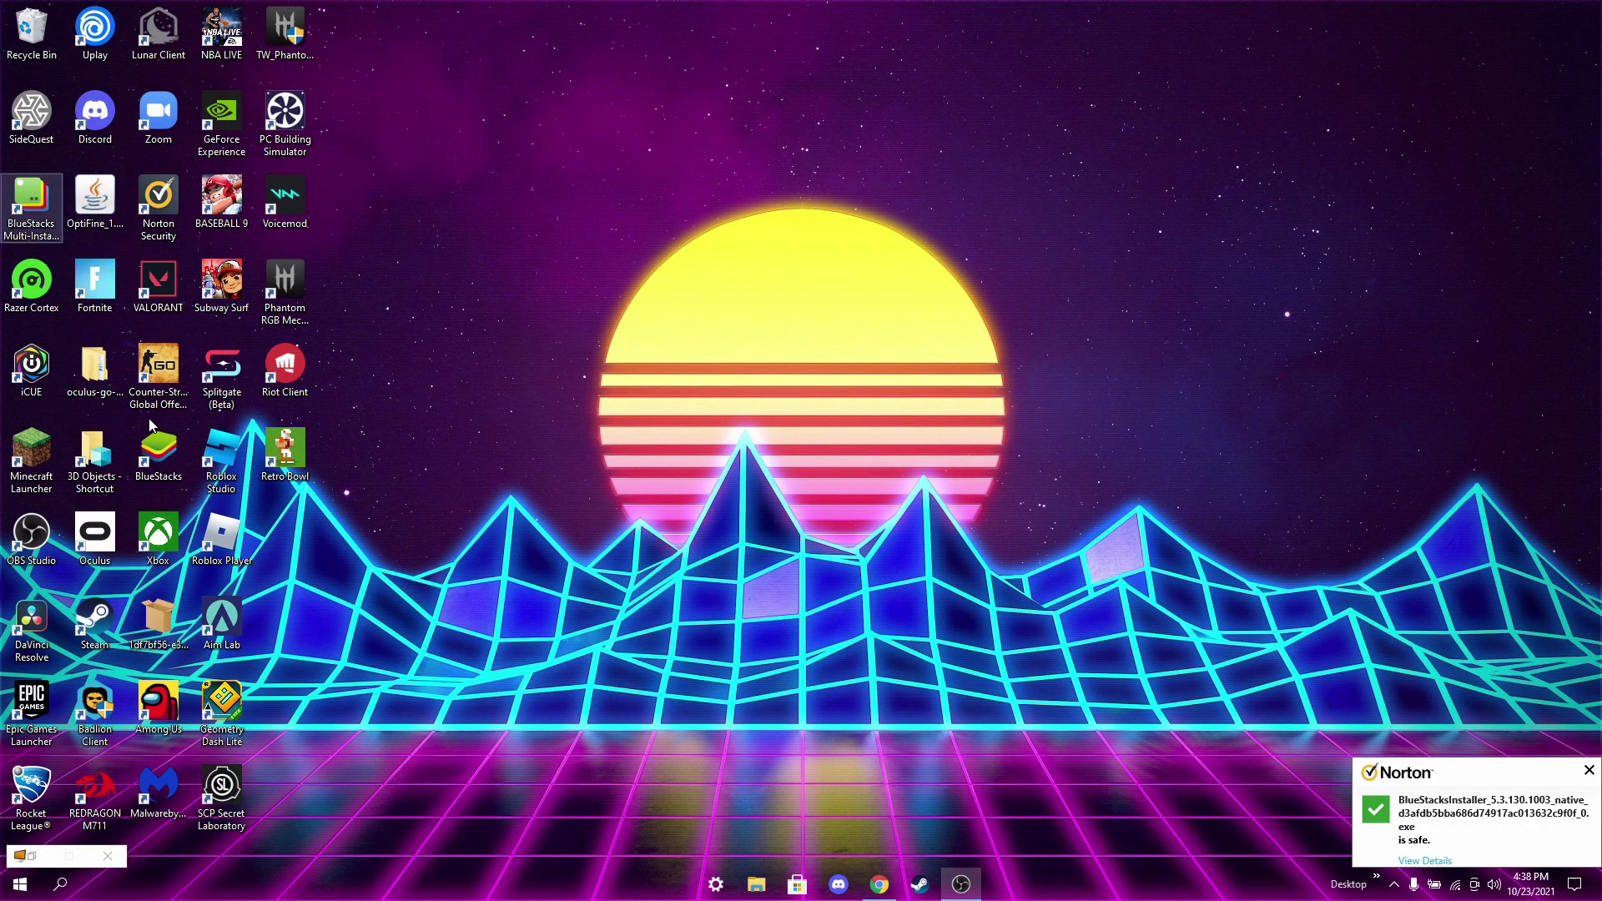
Step: Launch BlueStacks from the desktop, search My games, and go back to Game center home
double_click(167, 455)
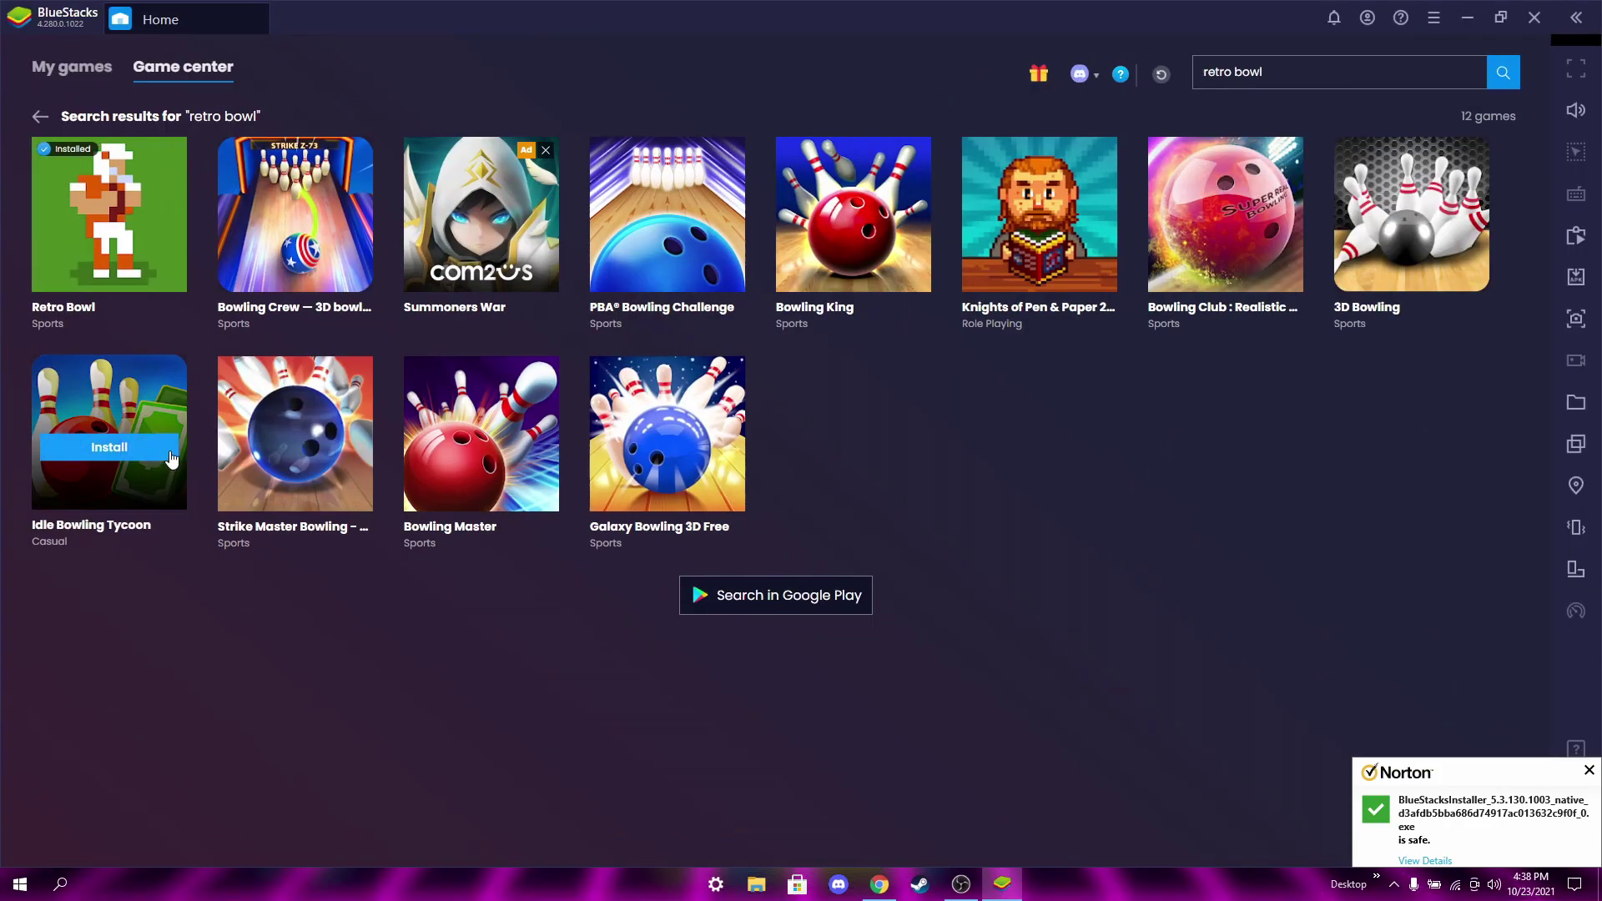
click(70, 60)
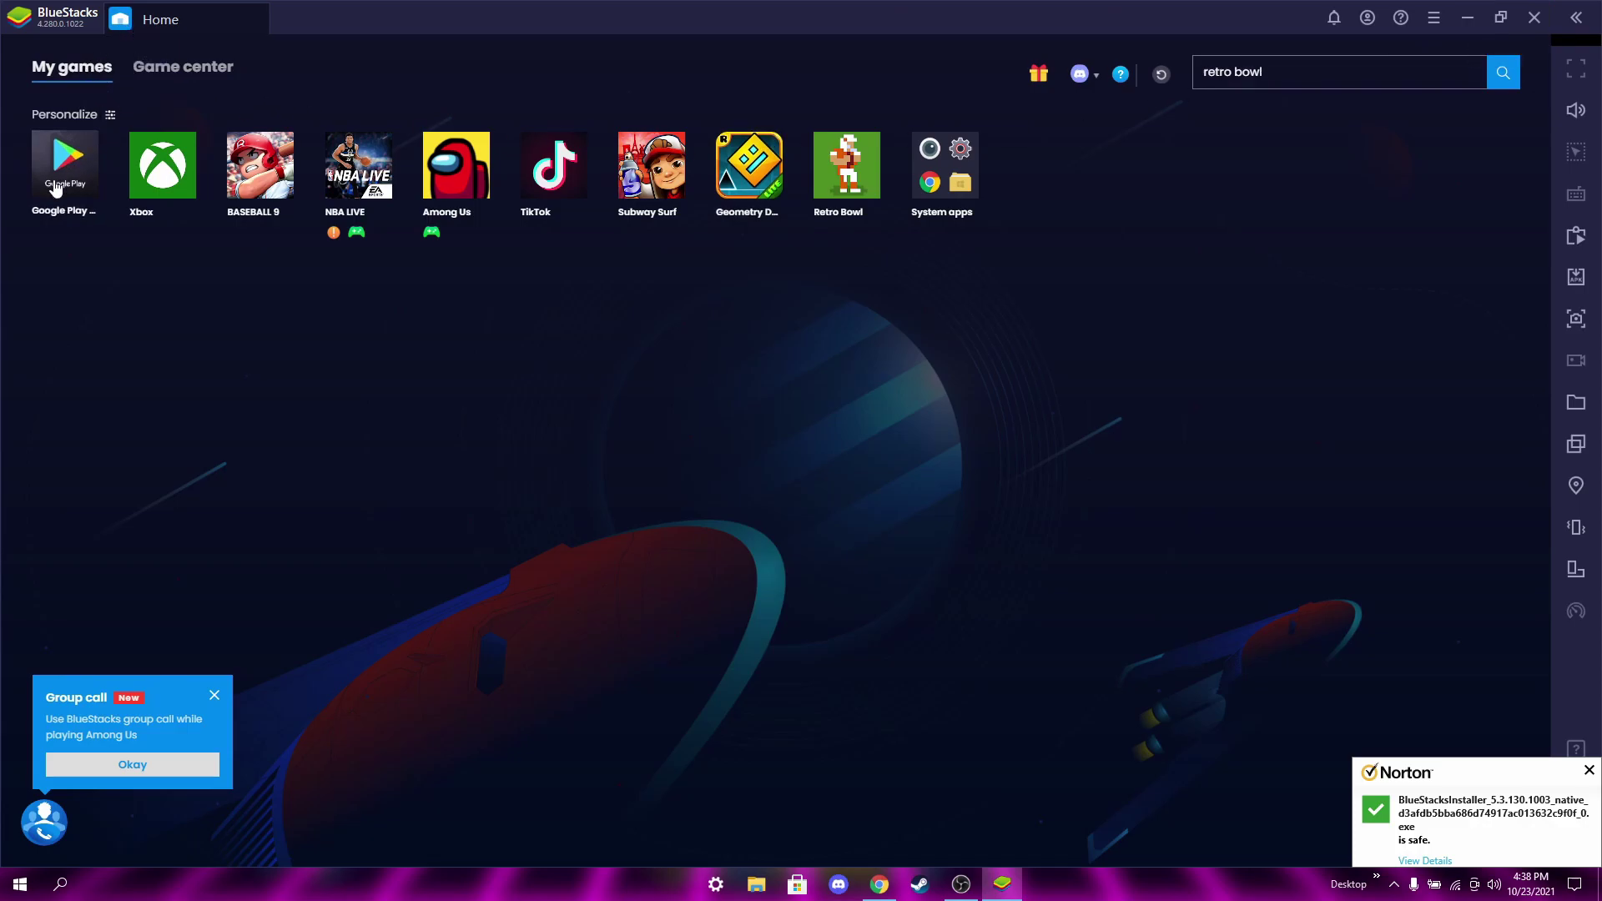
click(1457, 67)
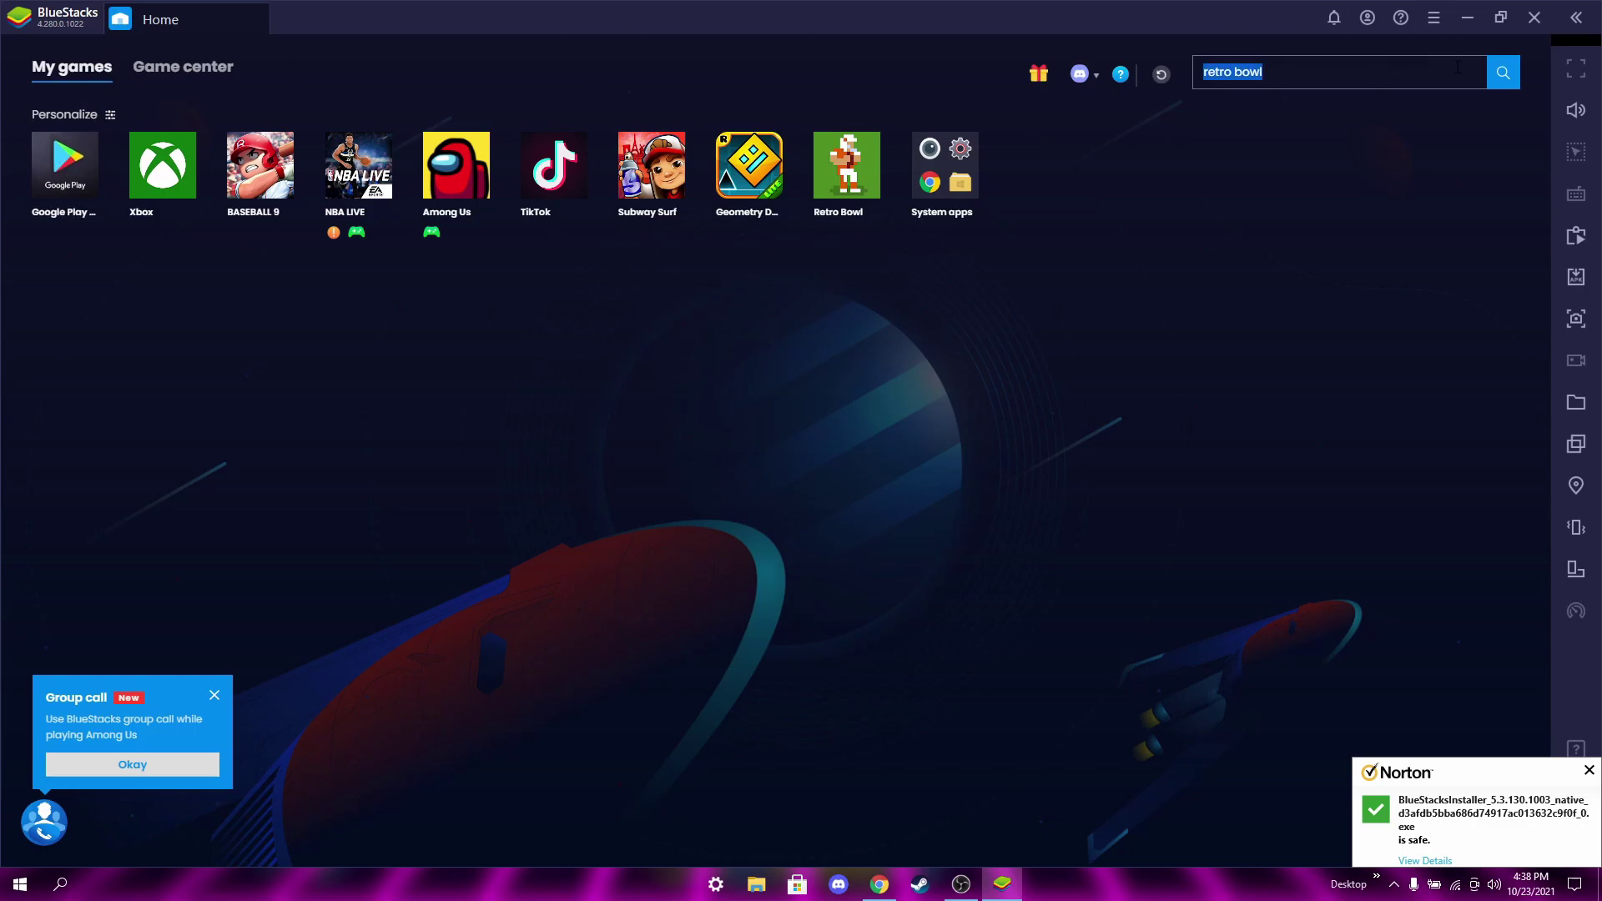
click(1503, 72)
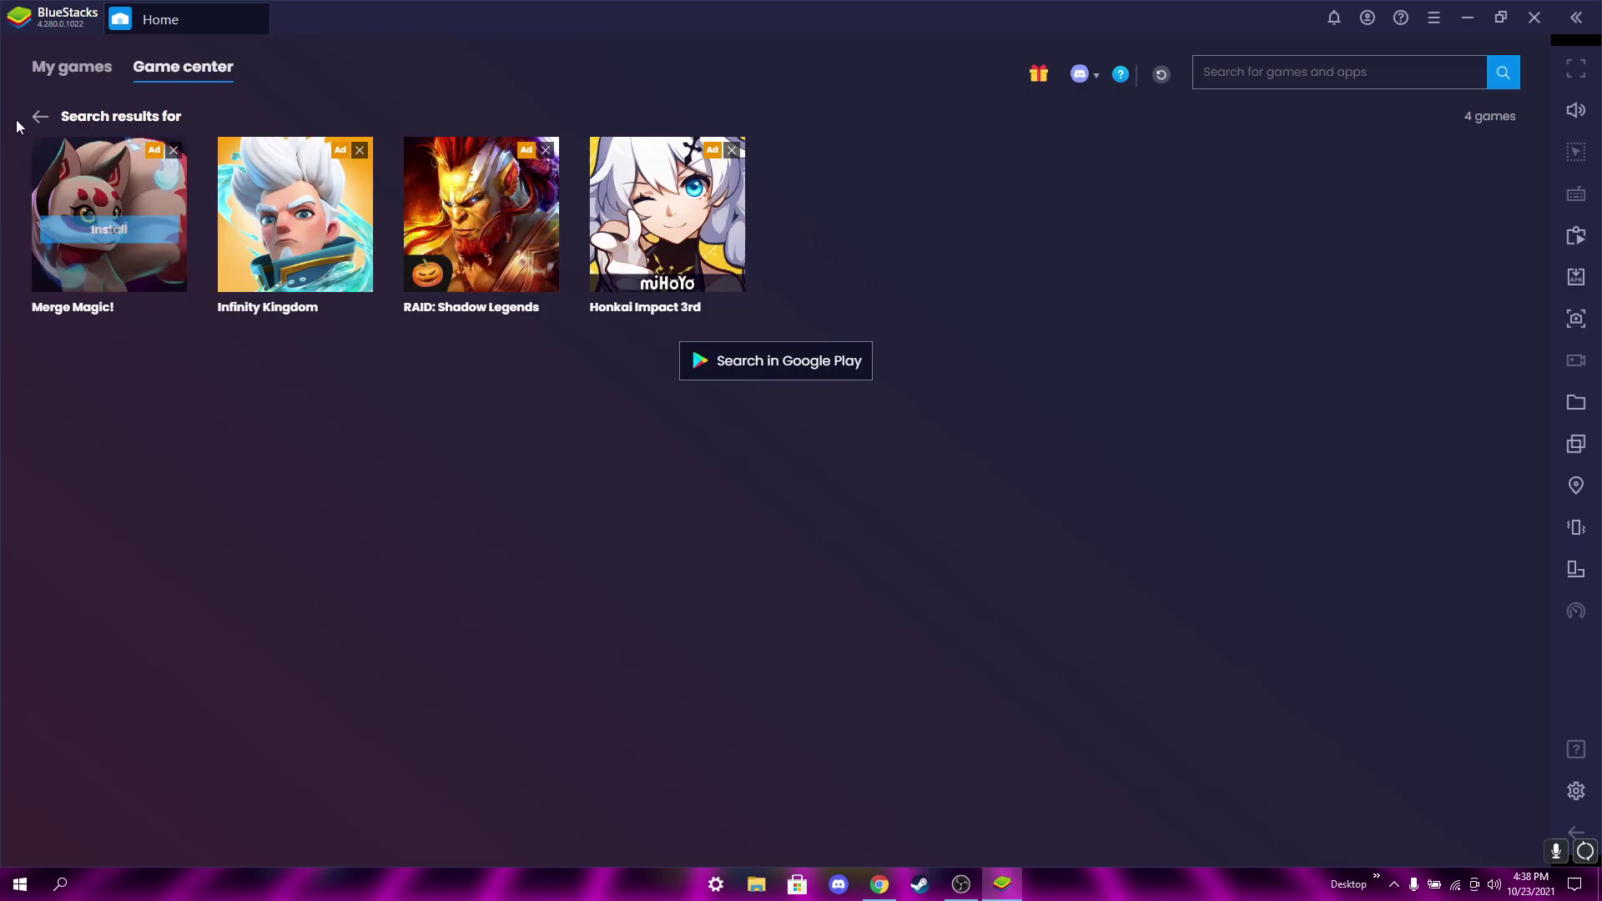
click(39, 117)
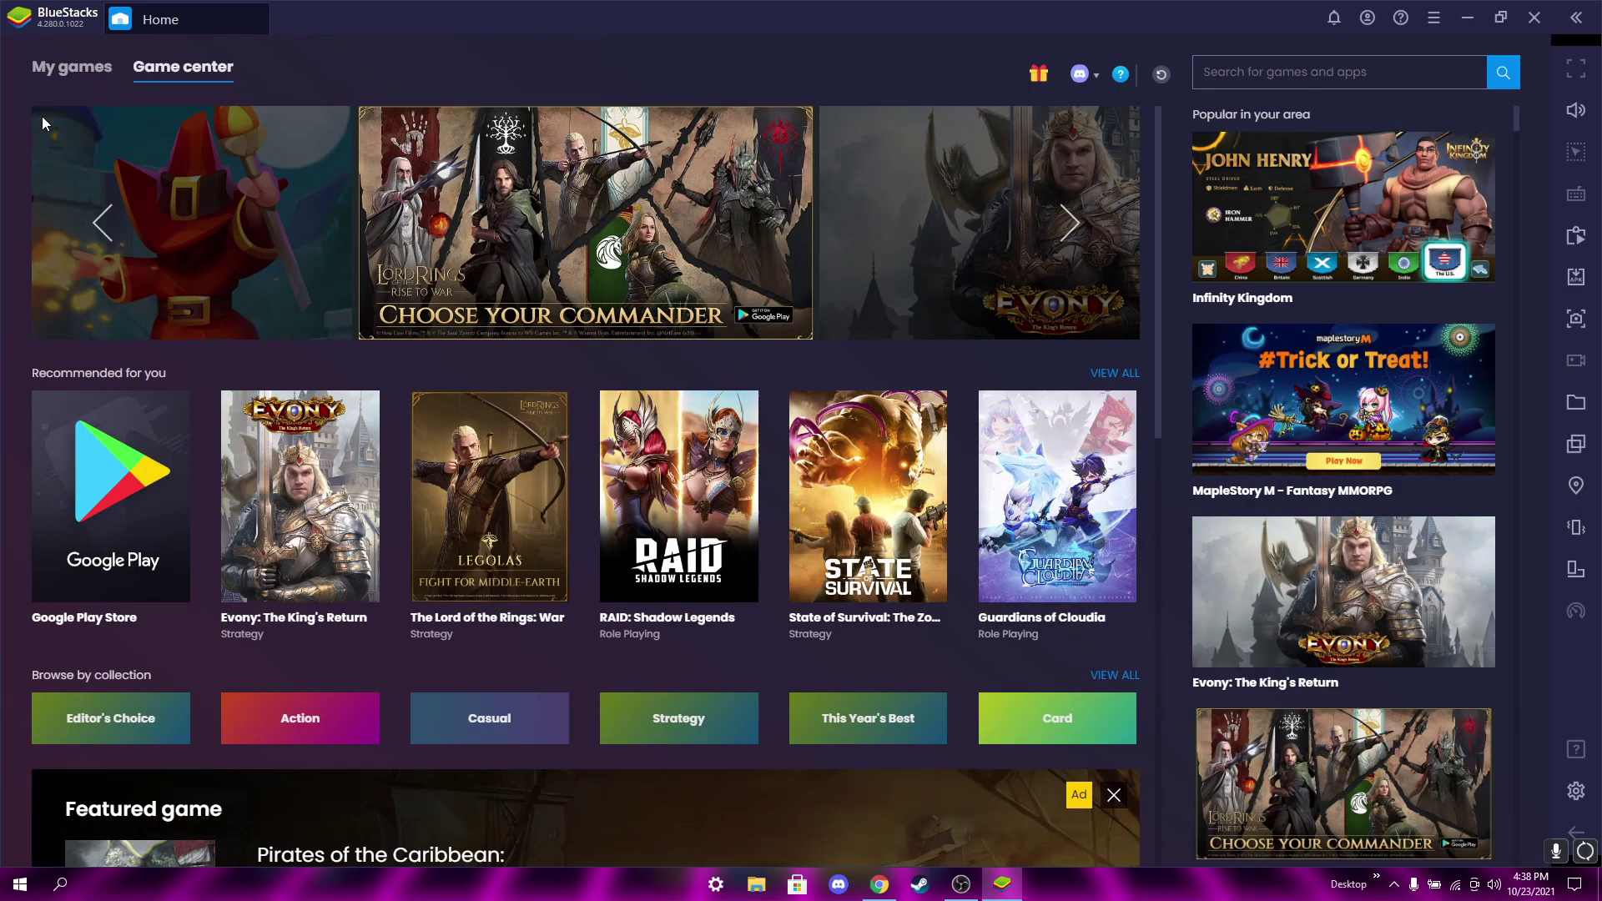
Step: Open the Google Play Store full screen and search for 'retro bowl'
click(171, 557)
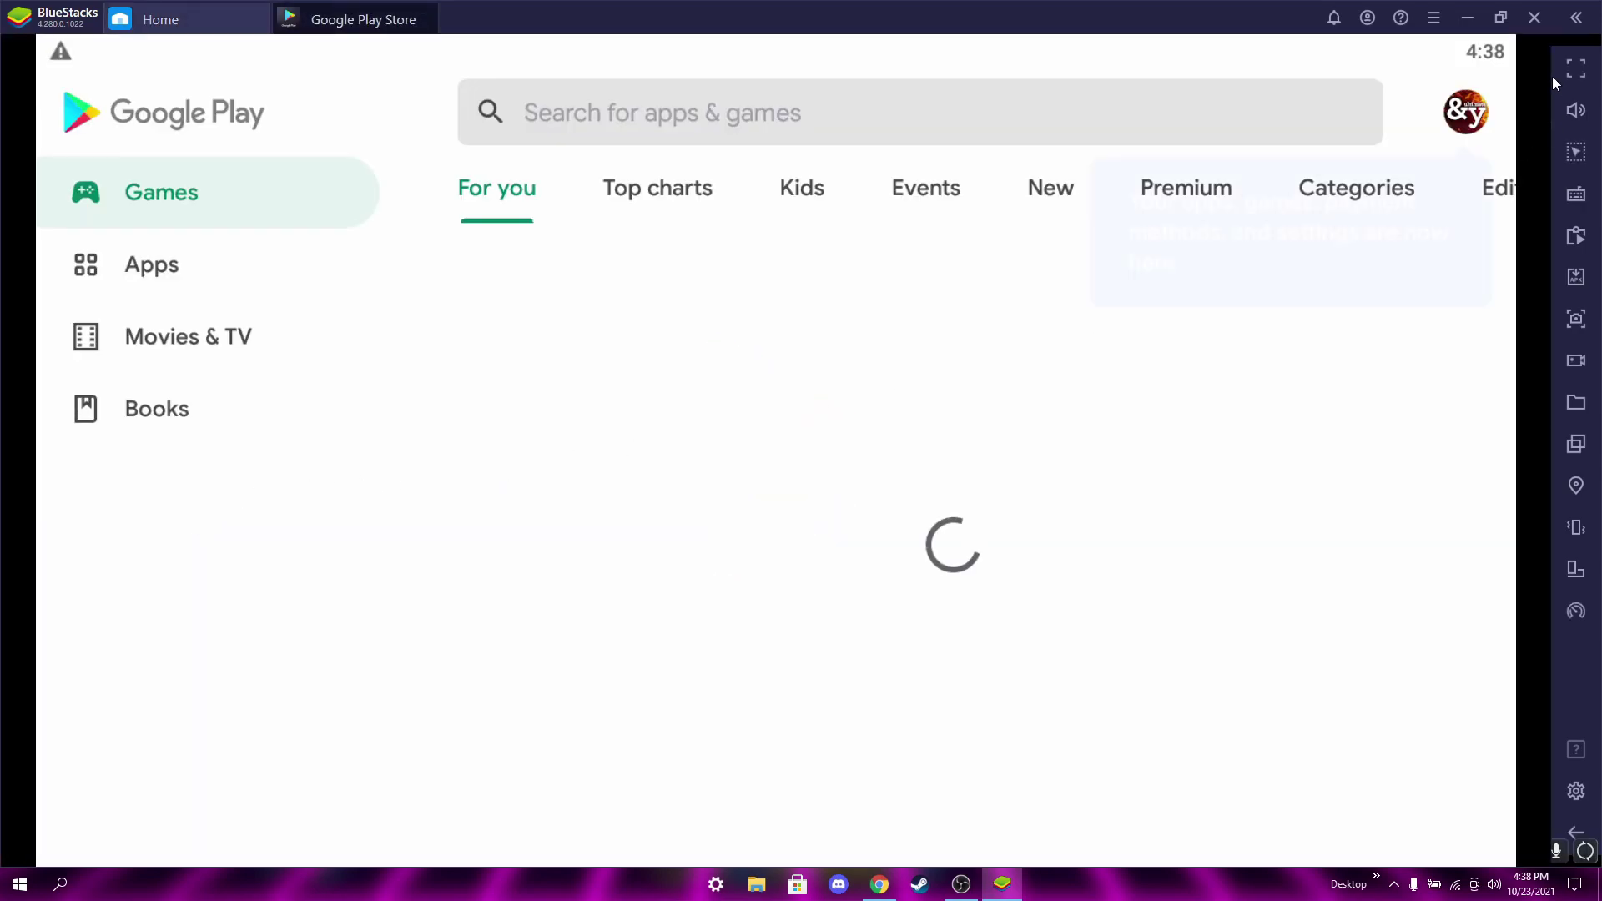
key(F11)
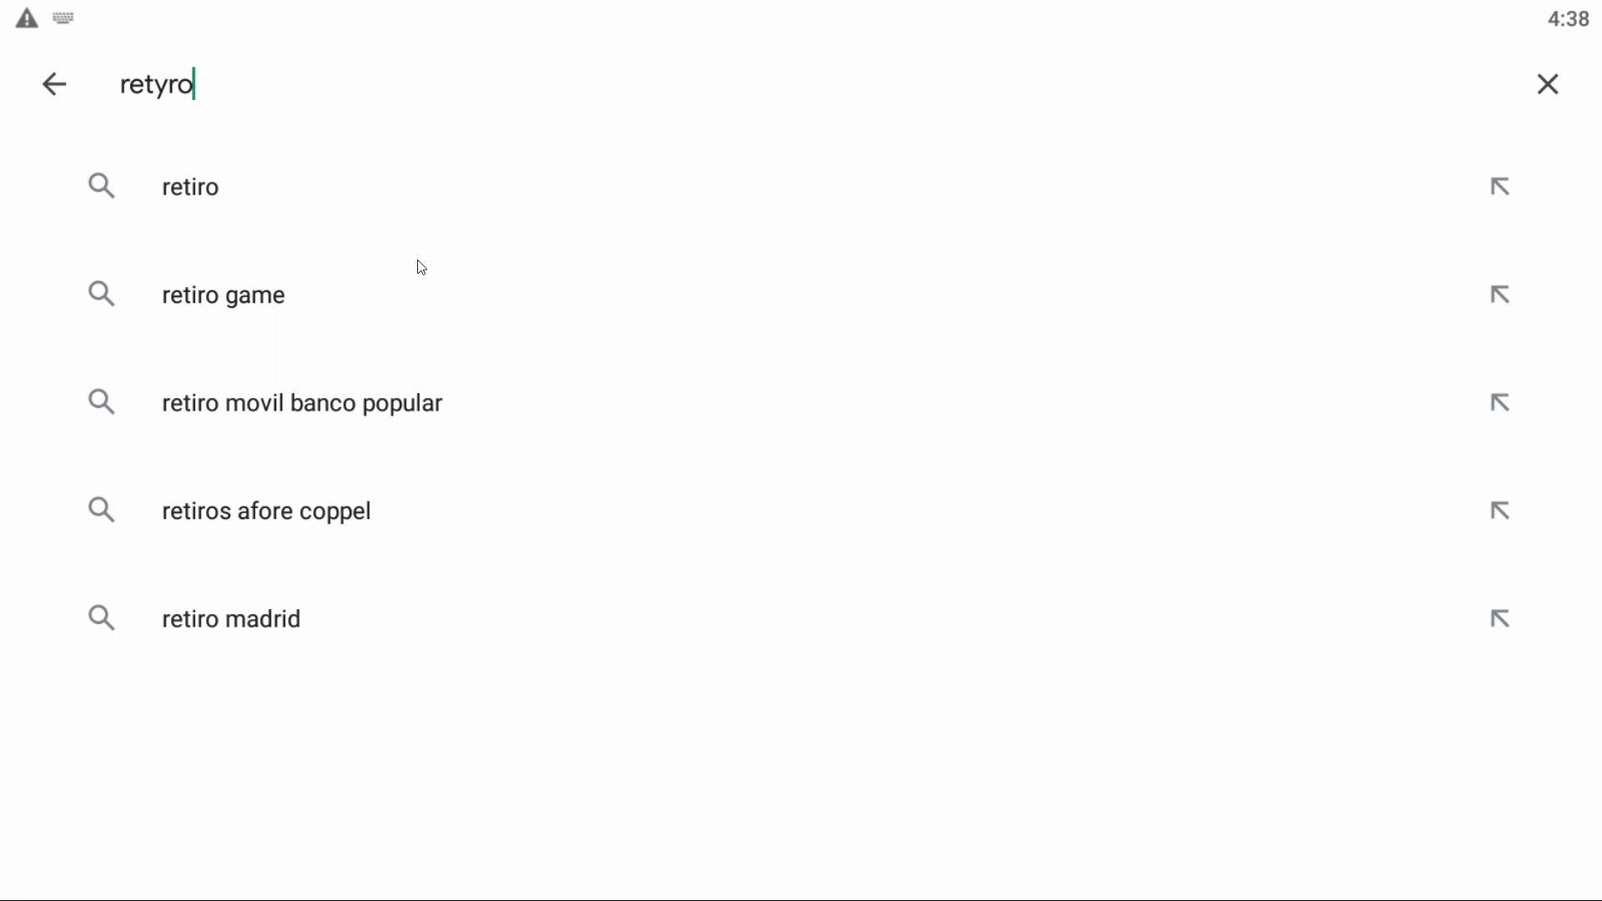
text(]=)
key(BackSpace)
key(BackSpace)
key(BackSpace)
key(BackSpace)
key(BackSpace)
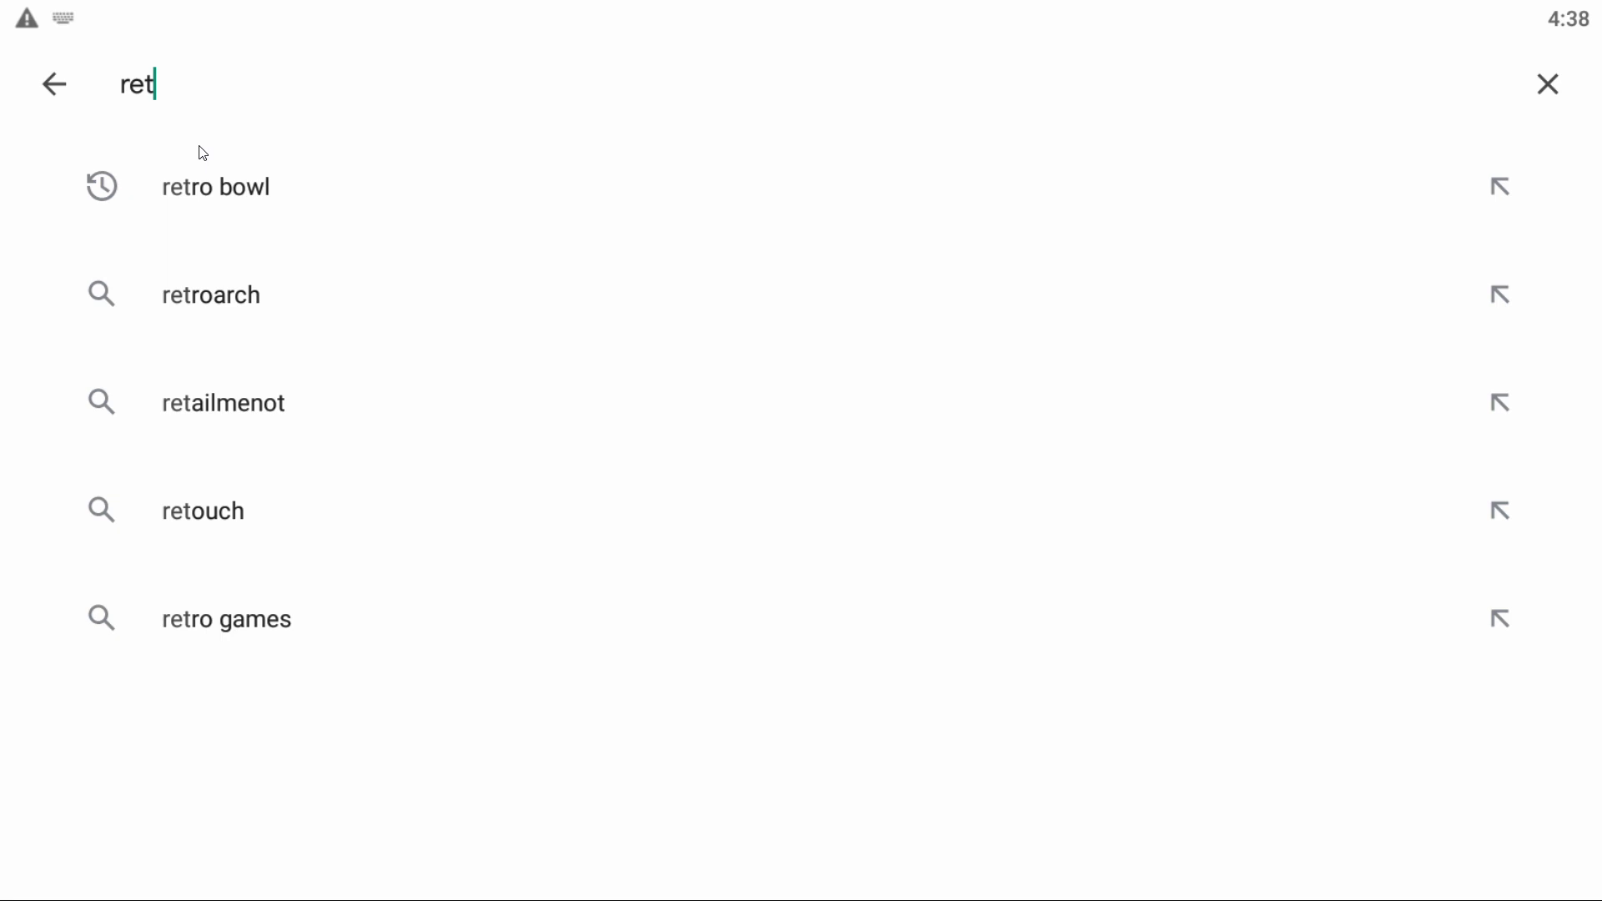
click(203, 166)
Step: Confirm Retro Bowl by New Star Games is Installed, then exit full screen
click(409, 229)
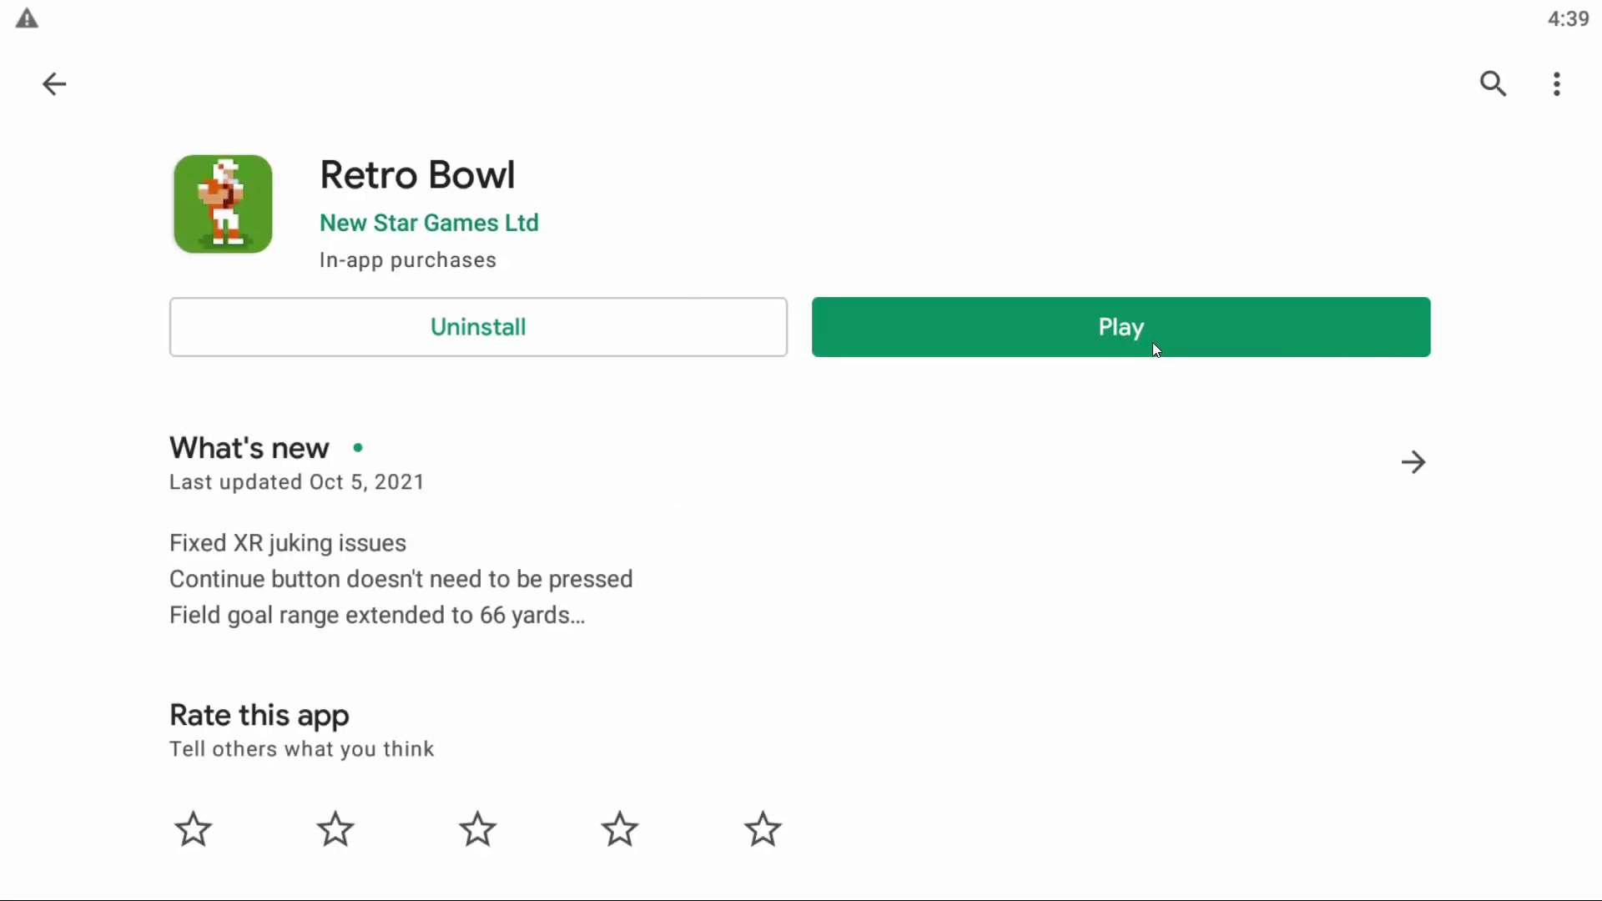
click(66, 98)
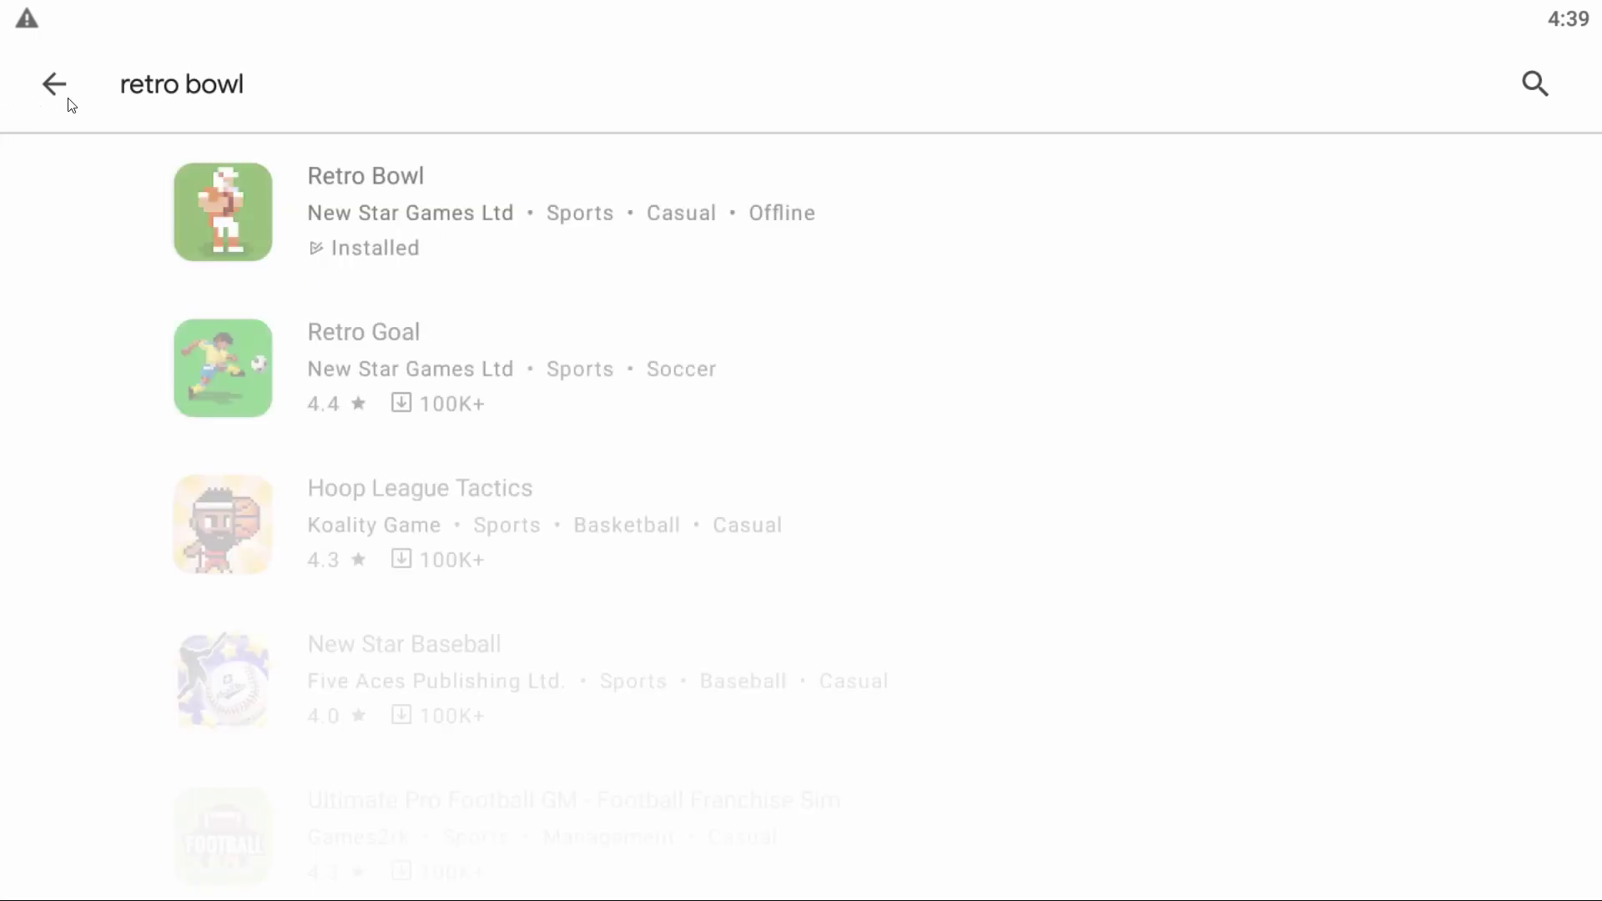
key(F11)
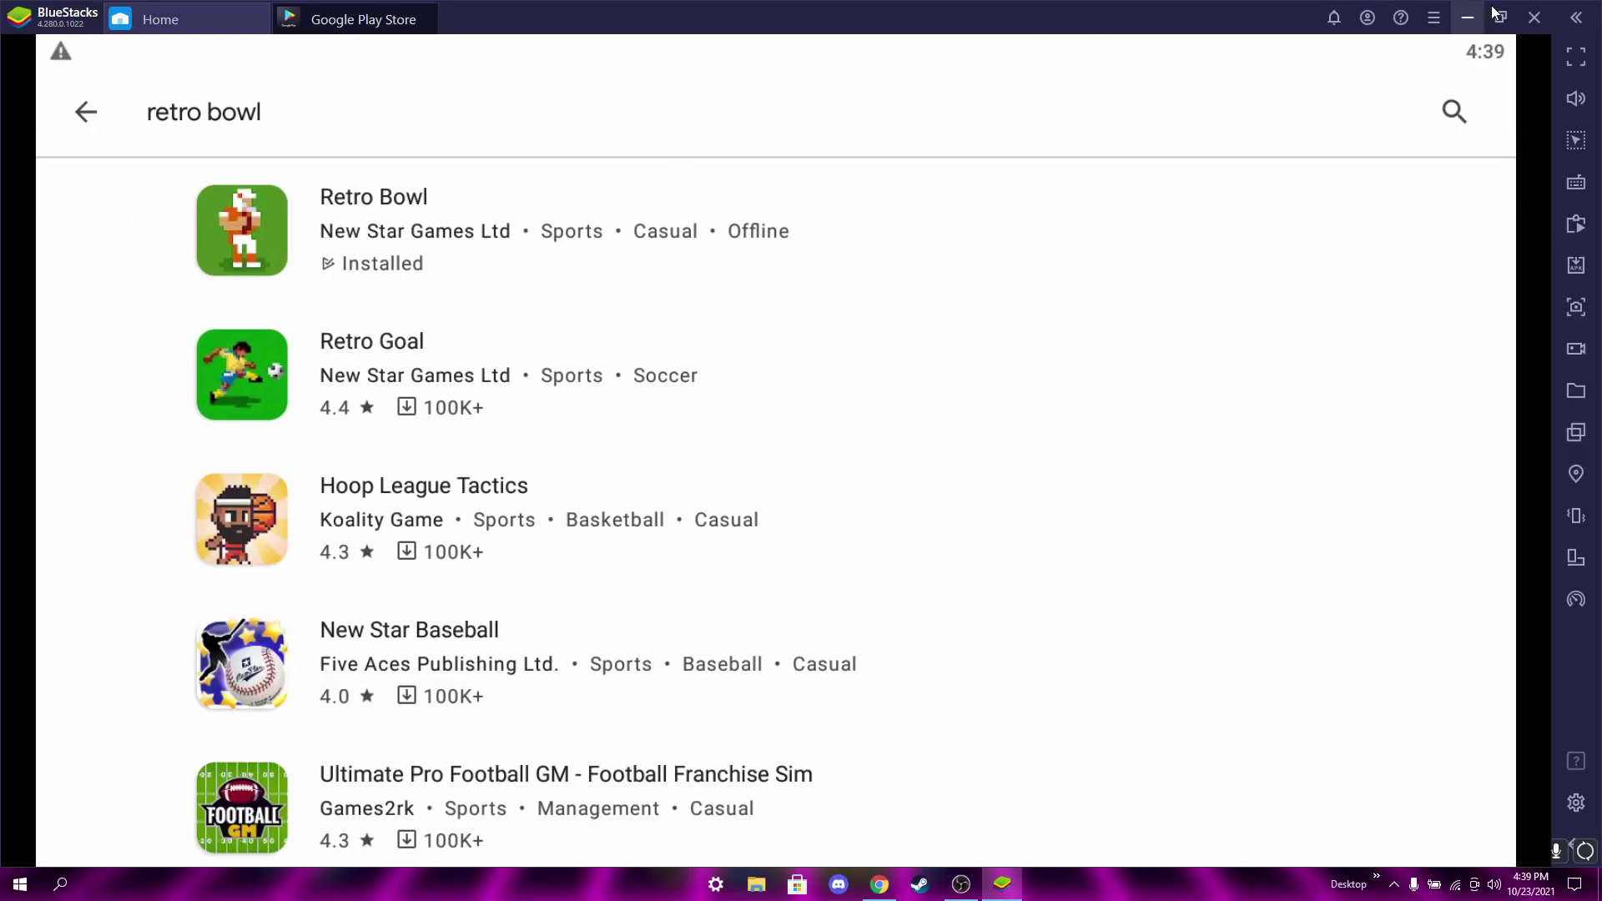
Step: Verify in Windows Graphics settings that BlueStacks 4 uses High performance, then close Settings
click(718, 891)
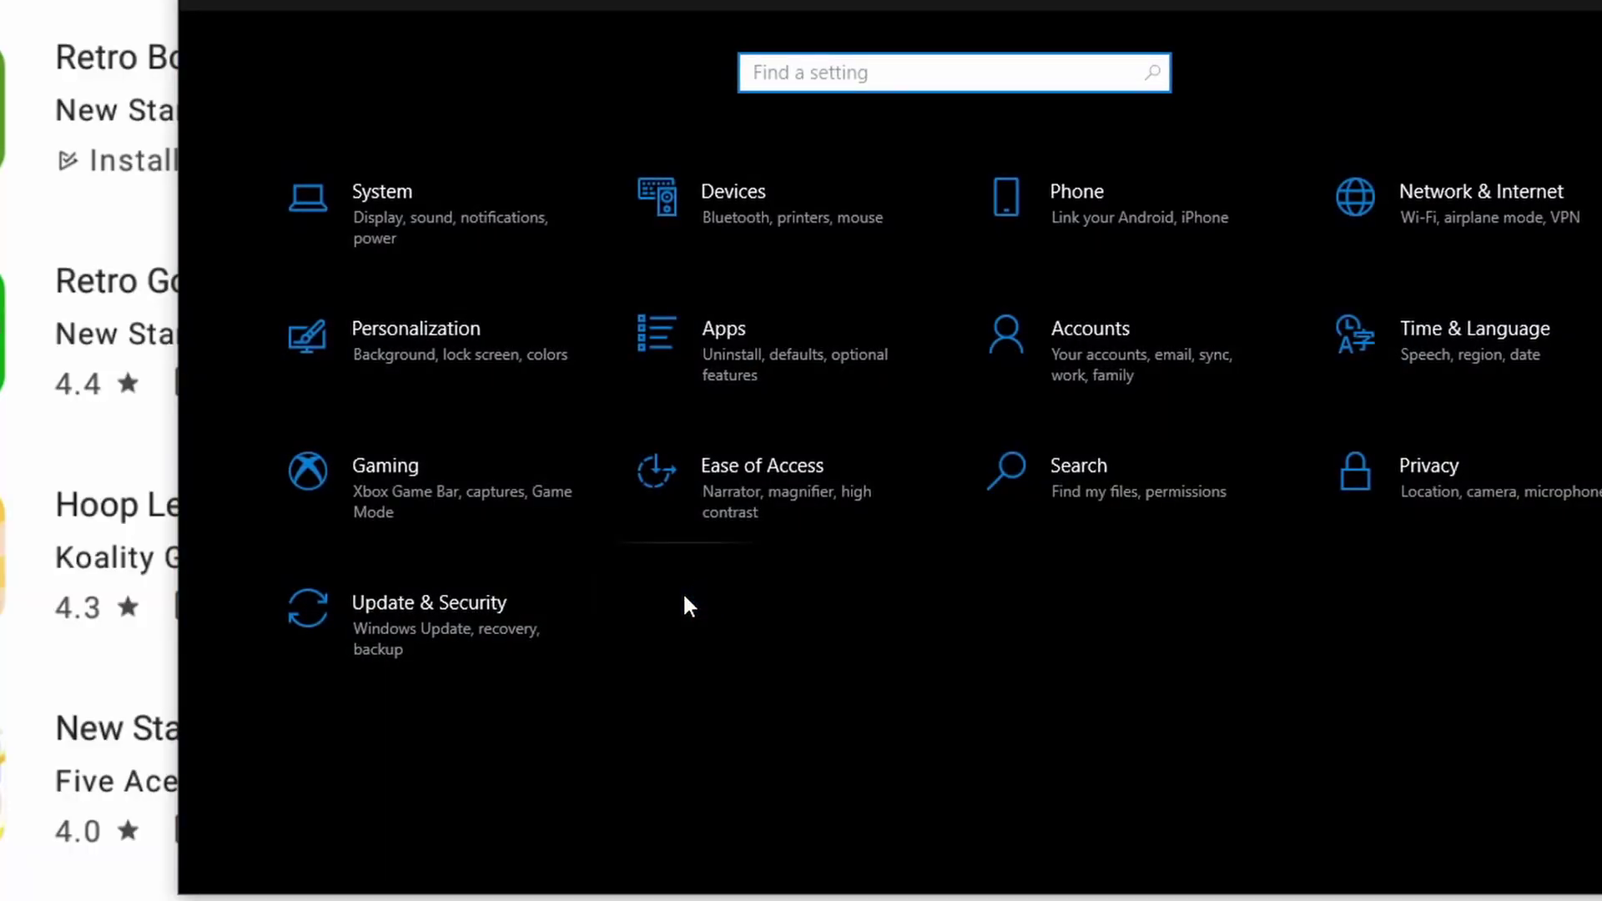
text(graphi)
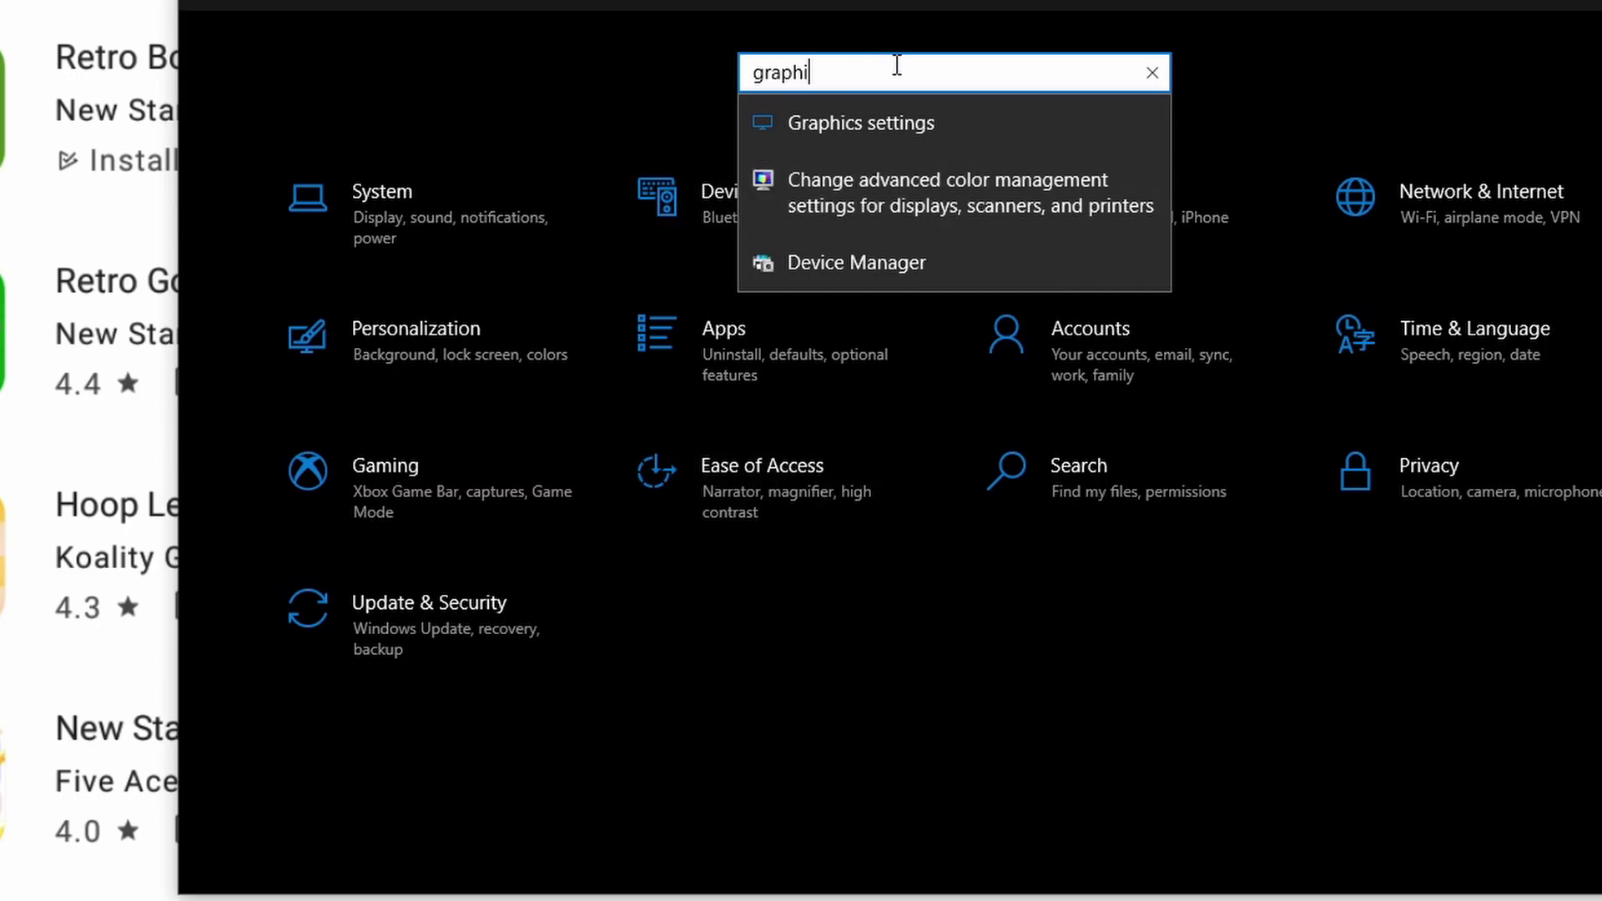
click(945, 112)
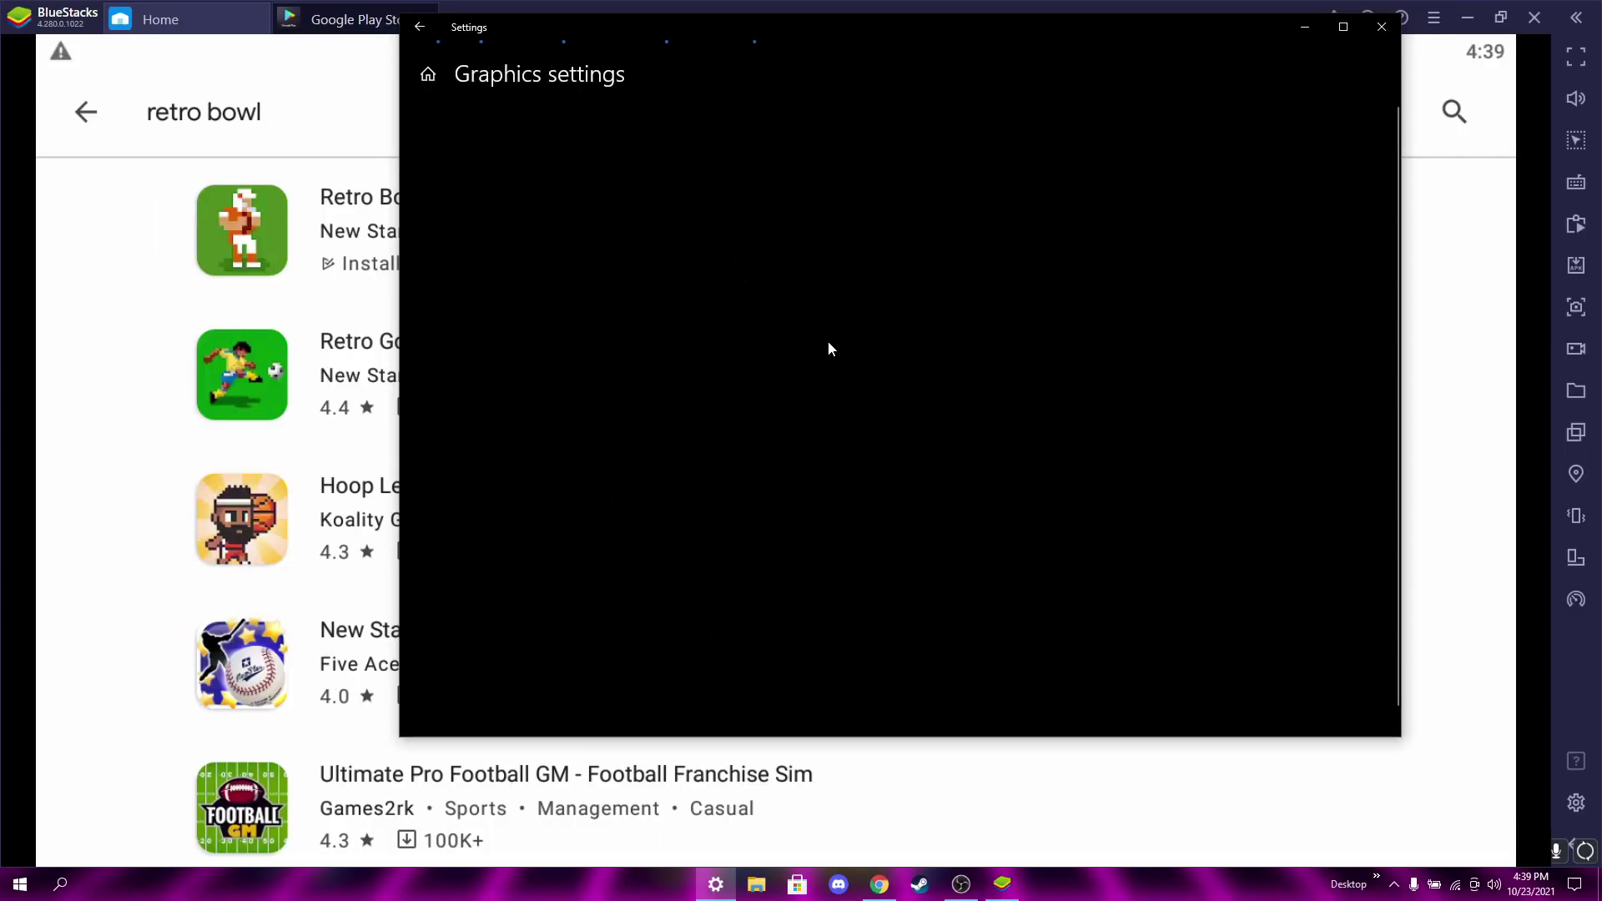
click(568, 258)
click(544, 262)
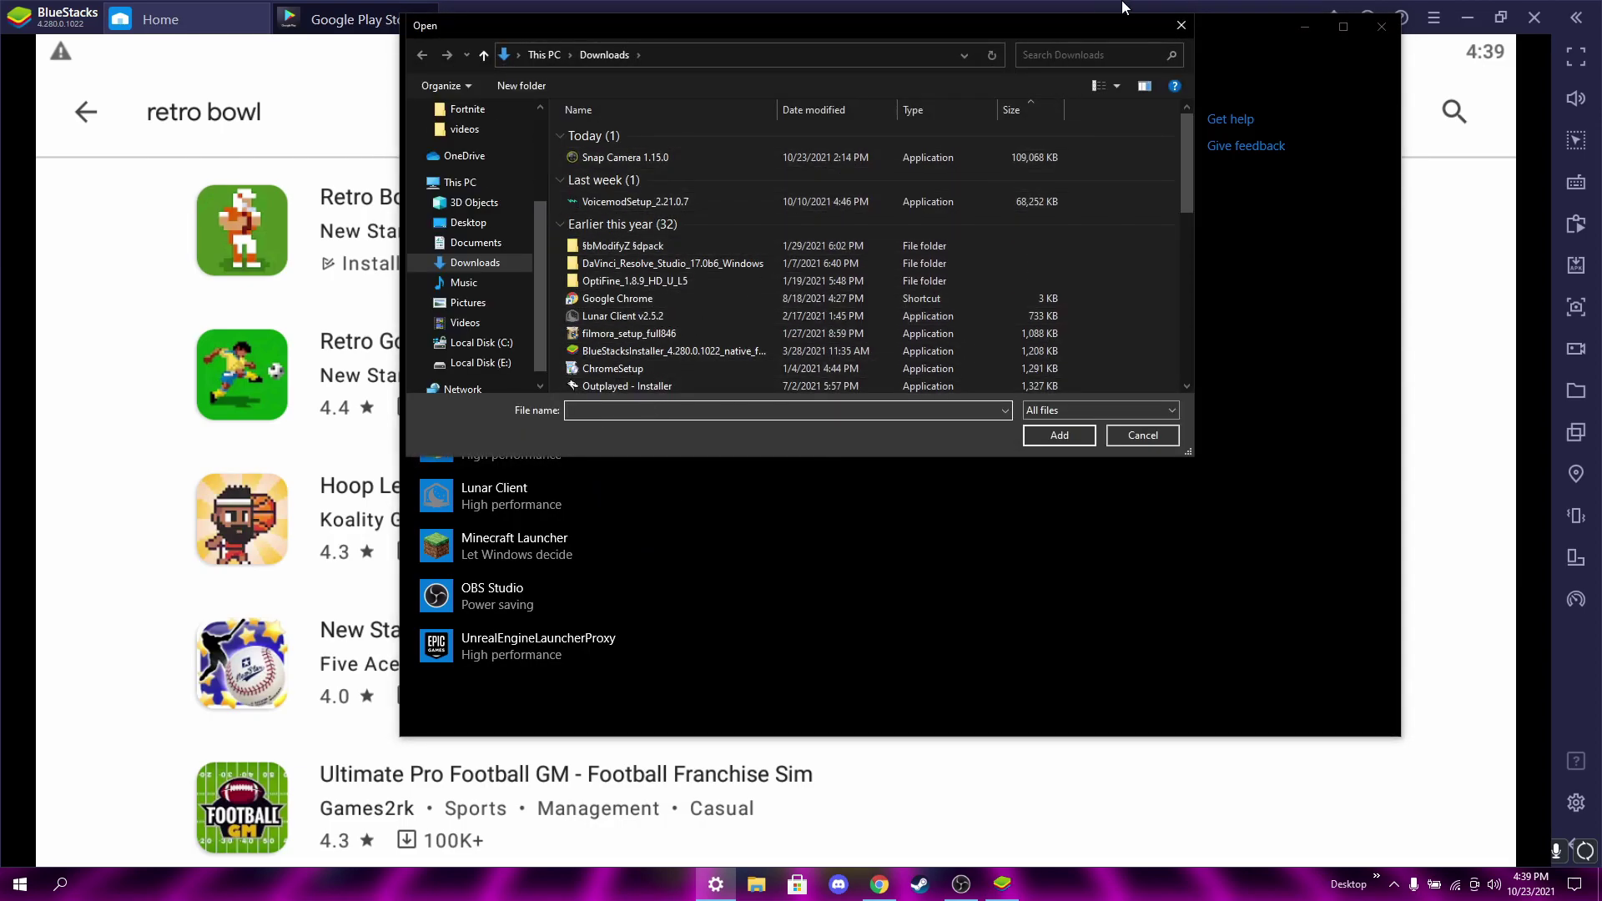
click(1186, 25)
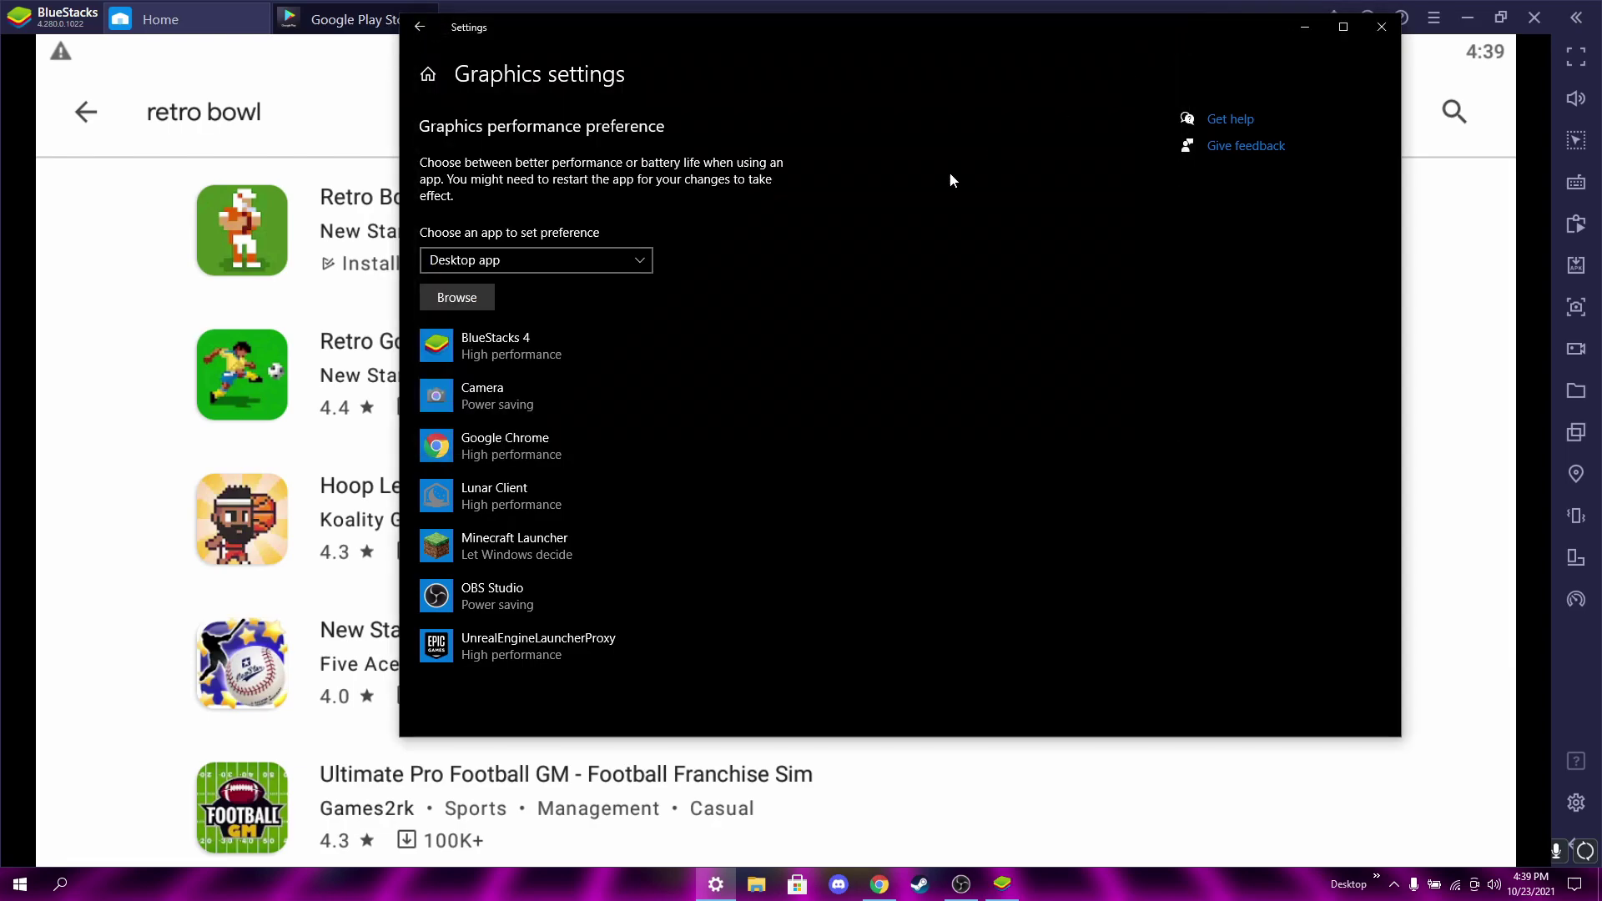
click(583, 357)
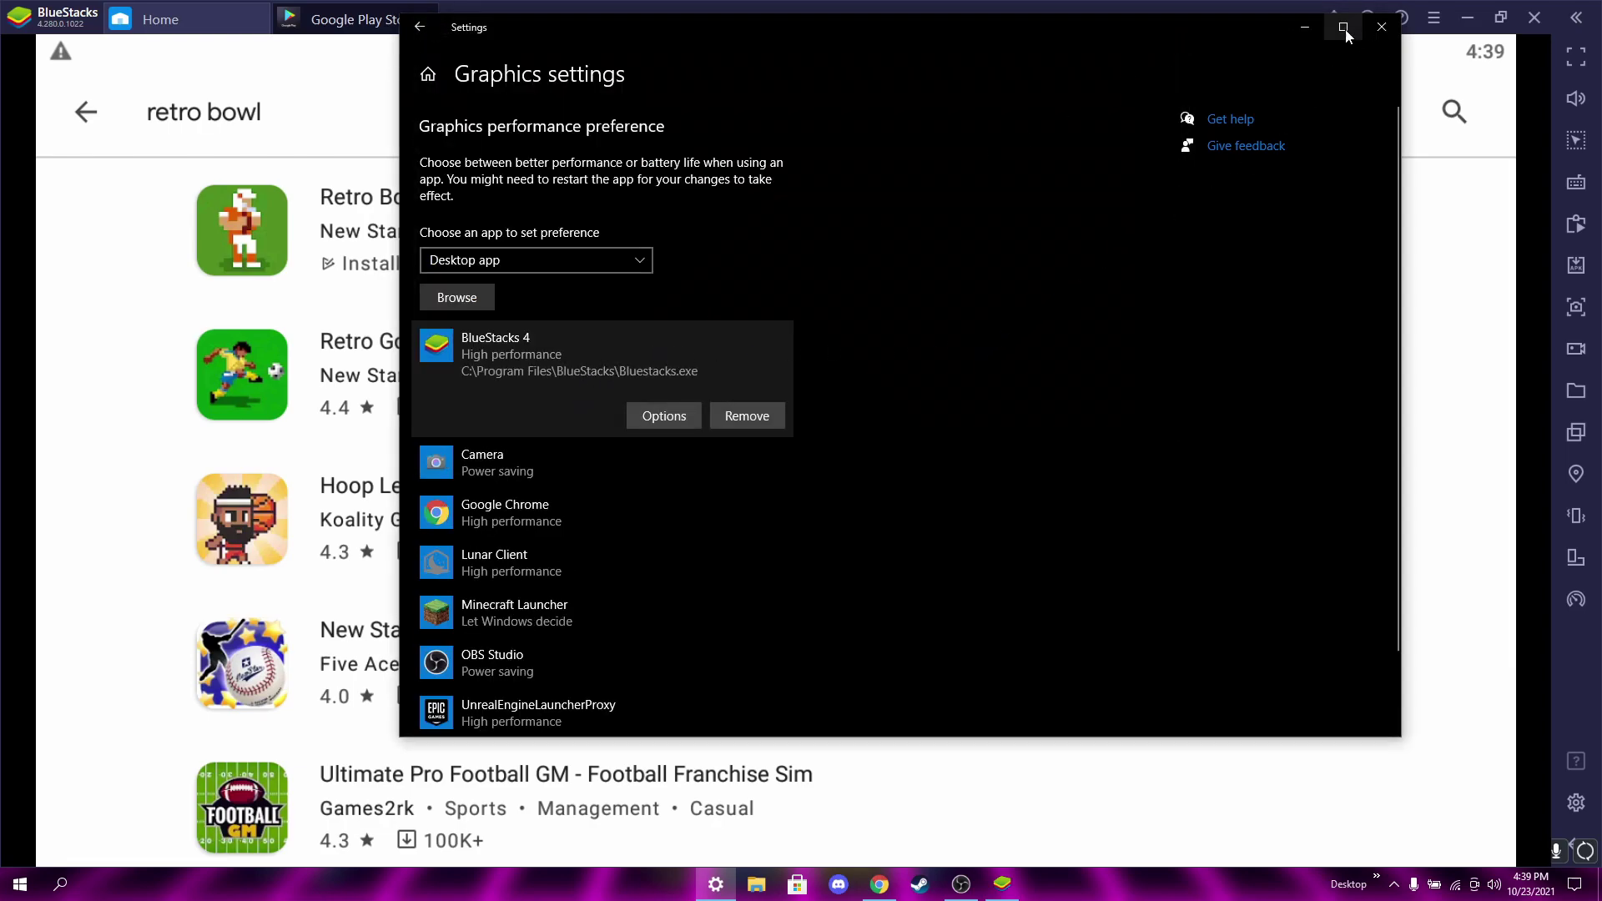
click(1381, 27)
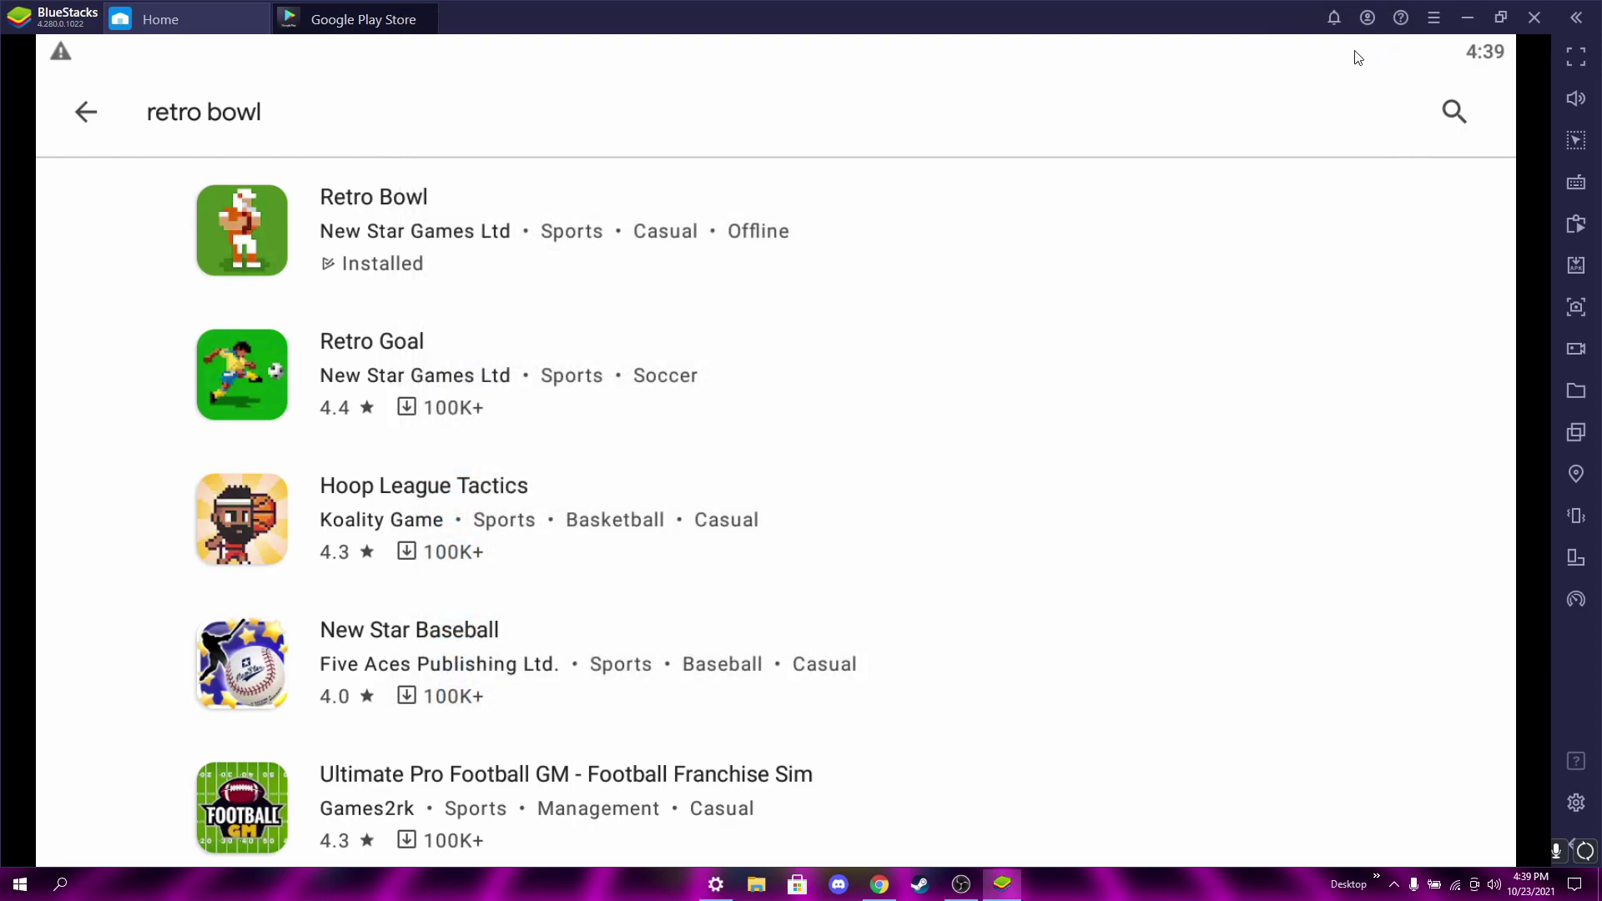
Step: Run Retro Bowl, load the Save 1 San Francisco season, and start Week 18 against Arizona
click(551, 258)
key(F11)
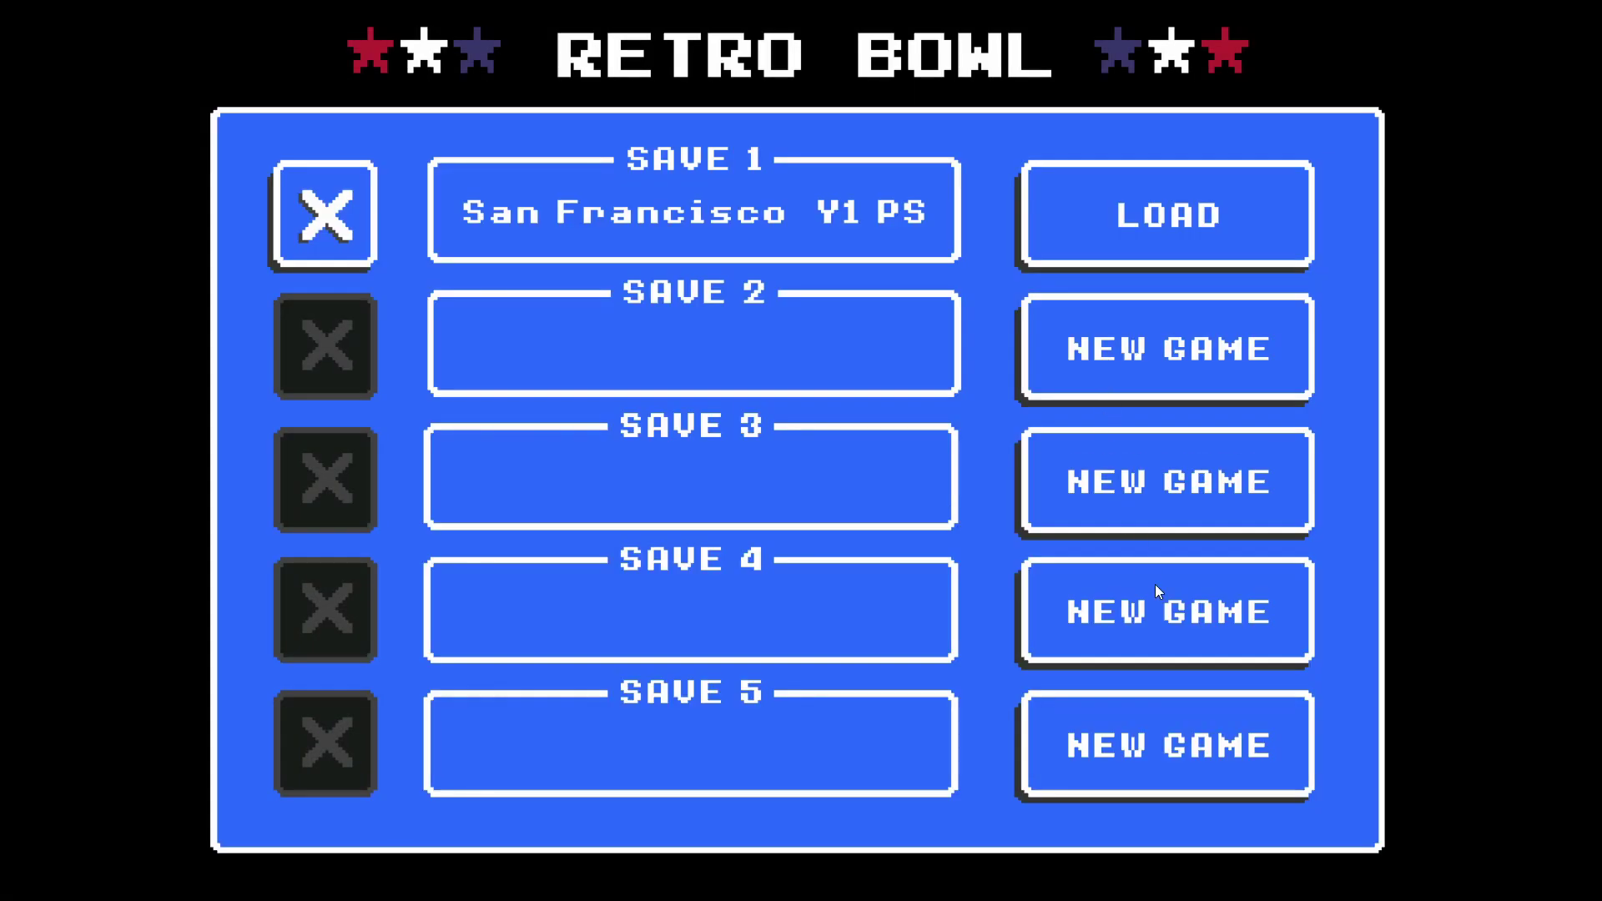
click(1171, 242)
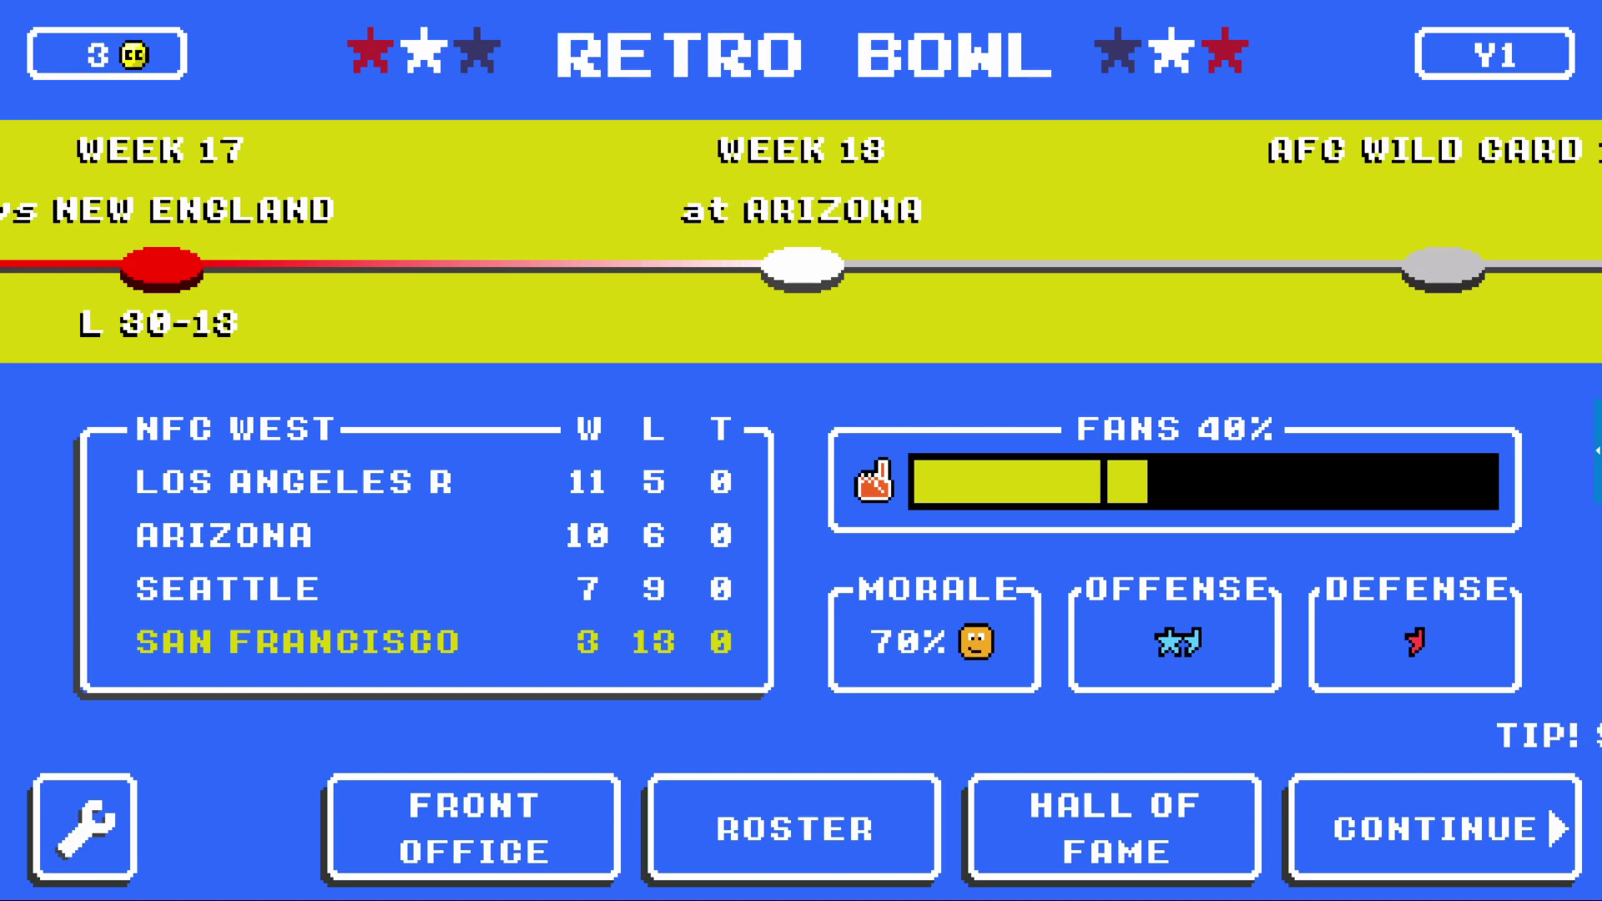
click(1427, 810)
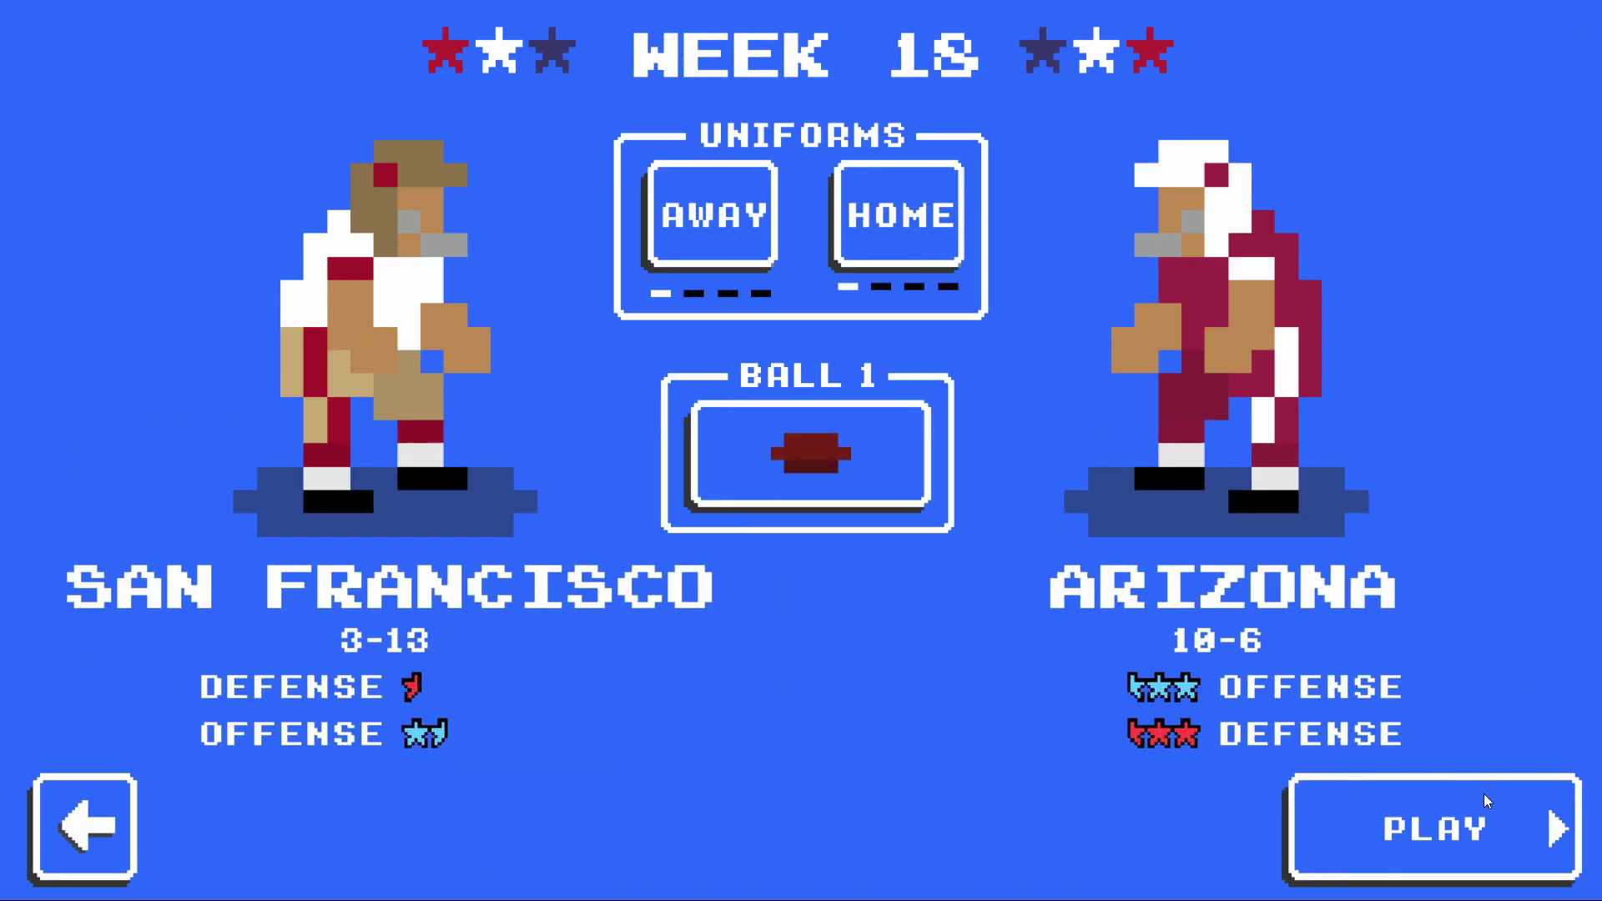
click(1475, 814)
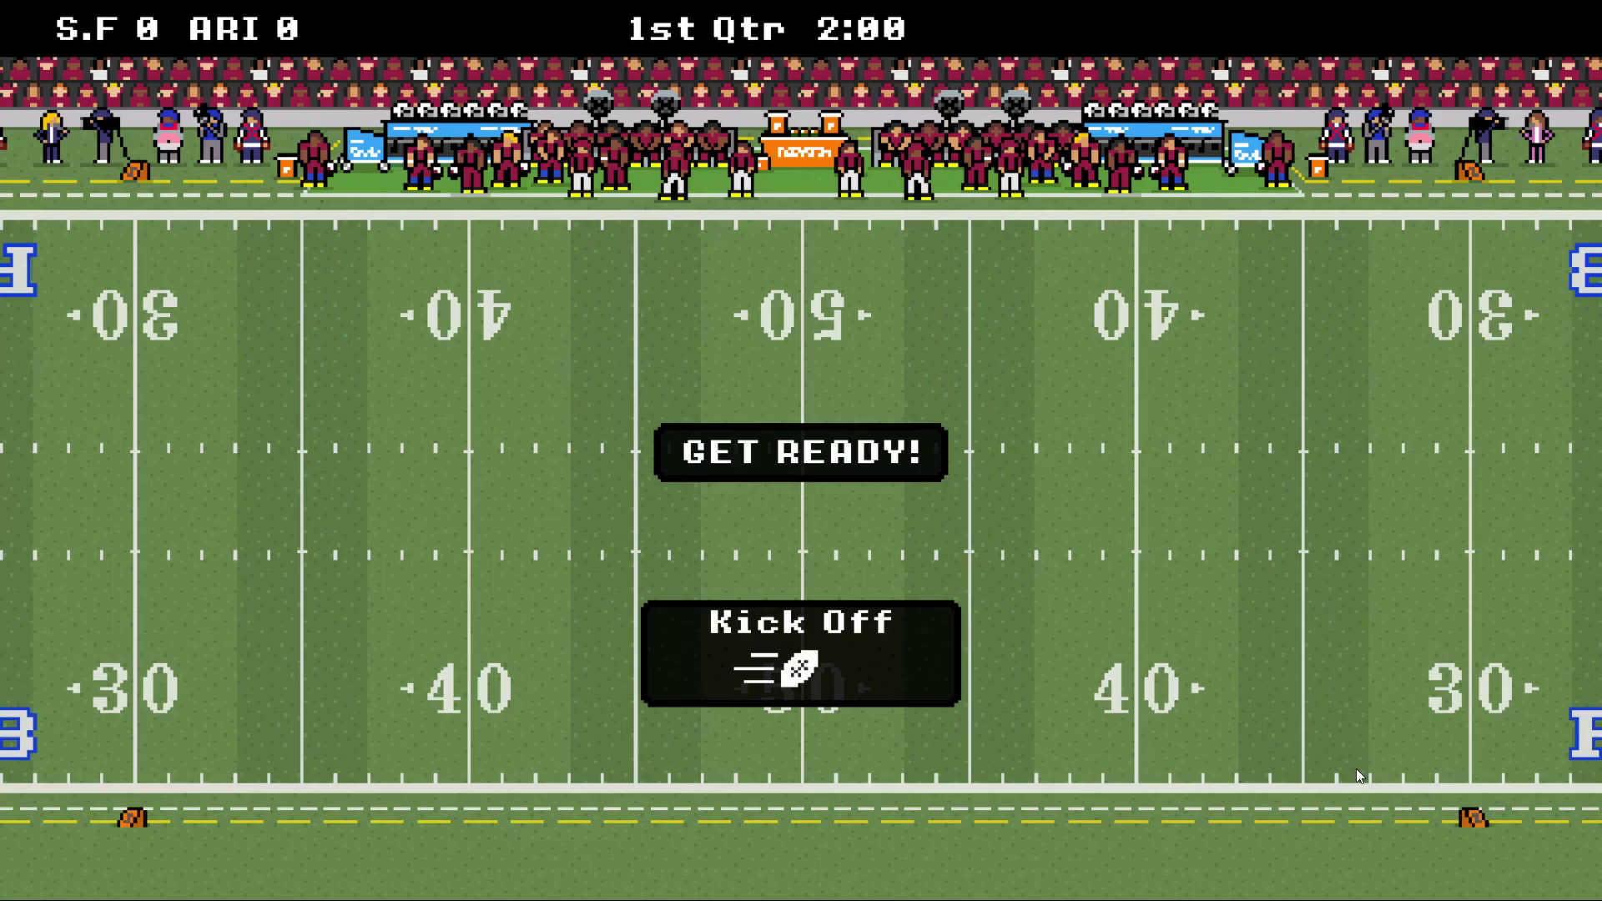
key(F11)
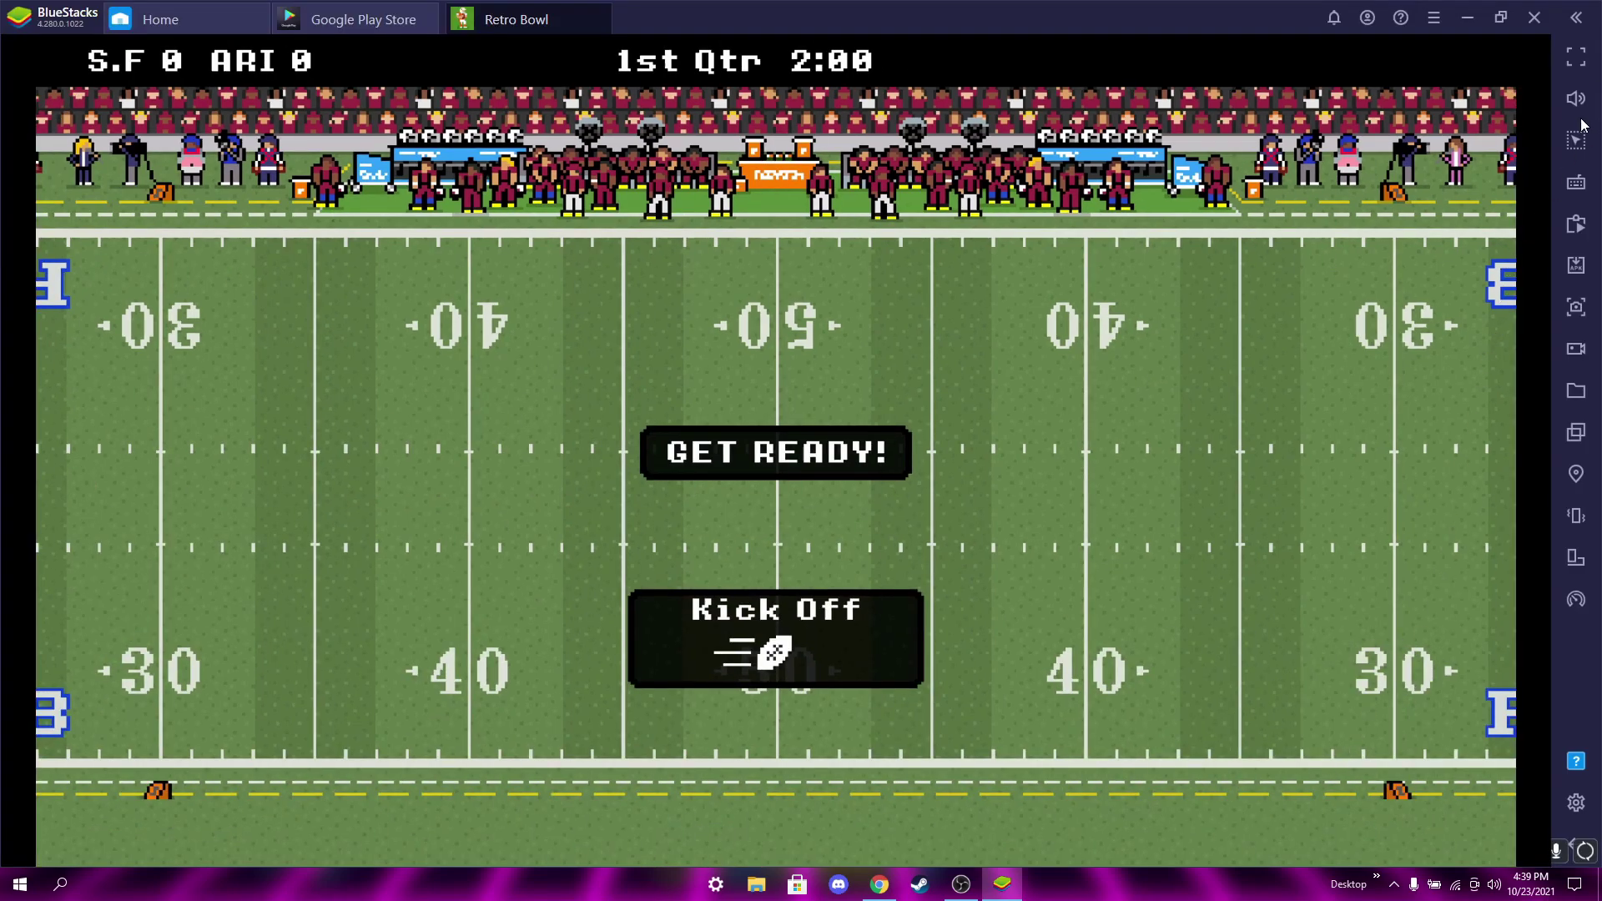
Step: Move the Right click tap spot, add an Up/Down/Left/Right Swipe control, and save the controls
click(1576, 183)
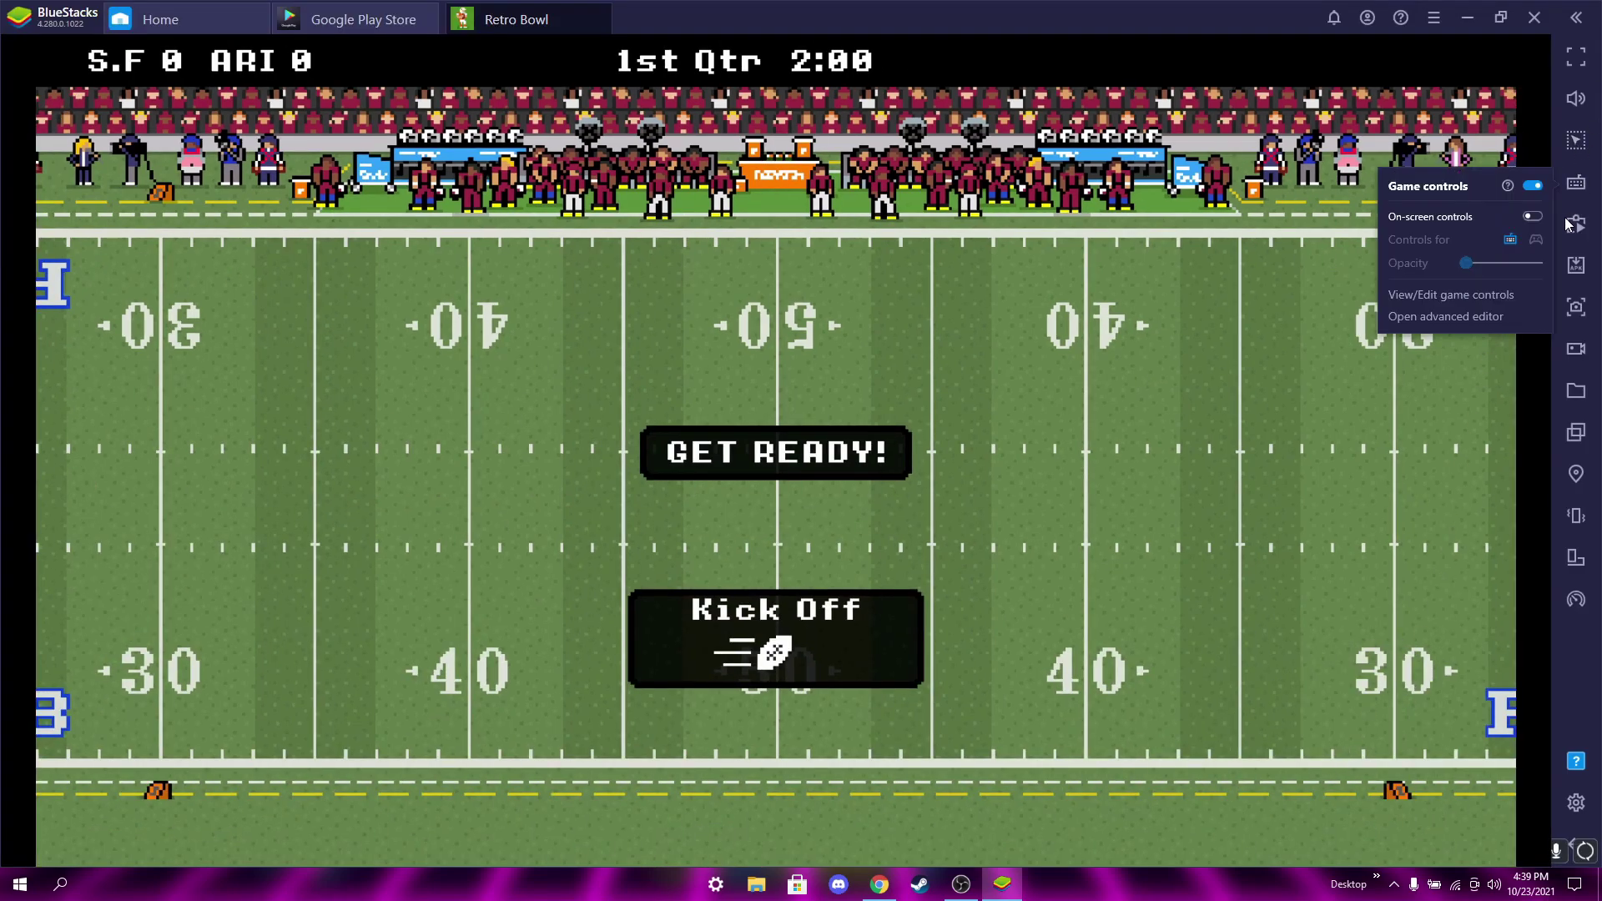
click(1457, 319)
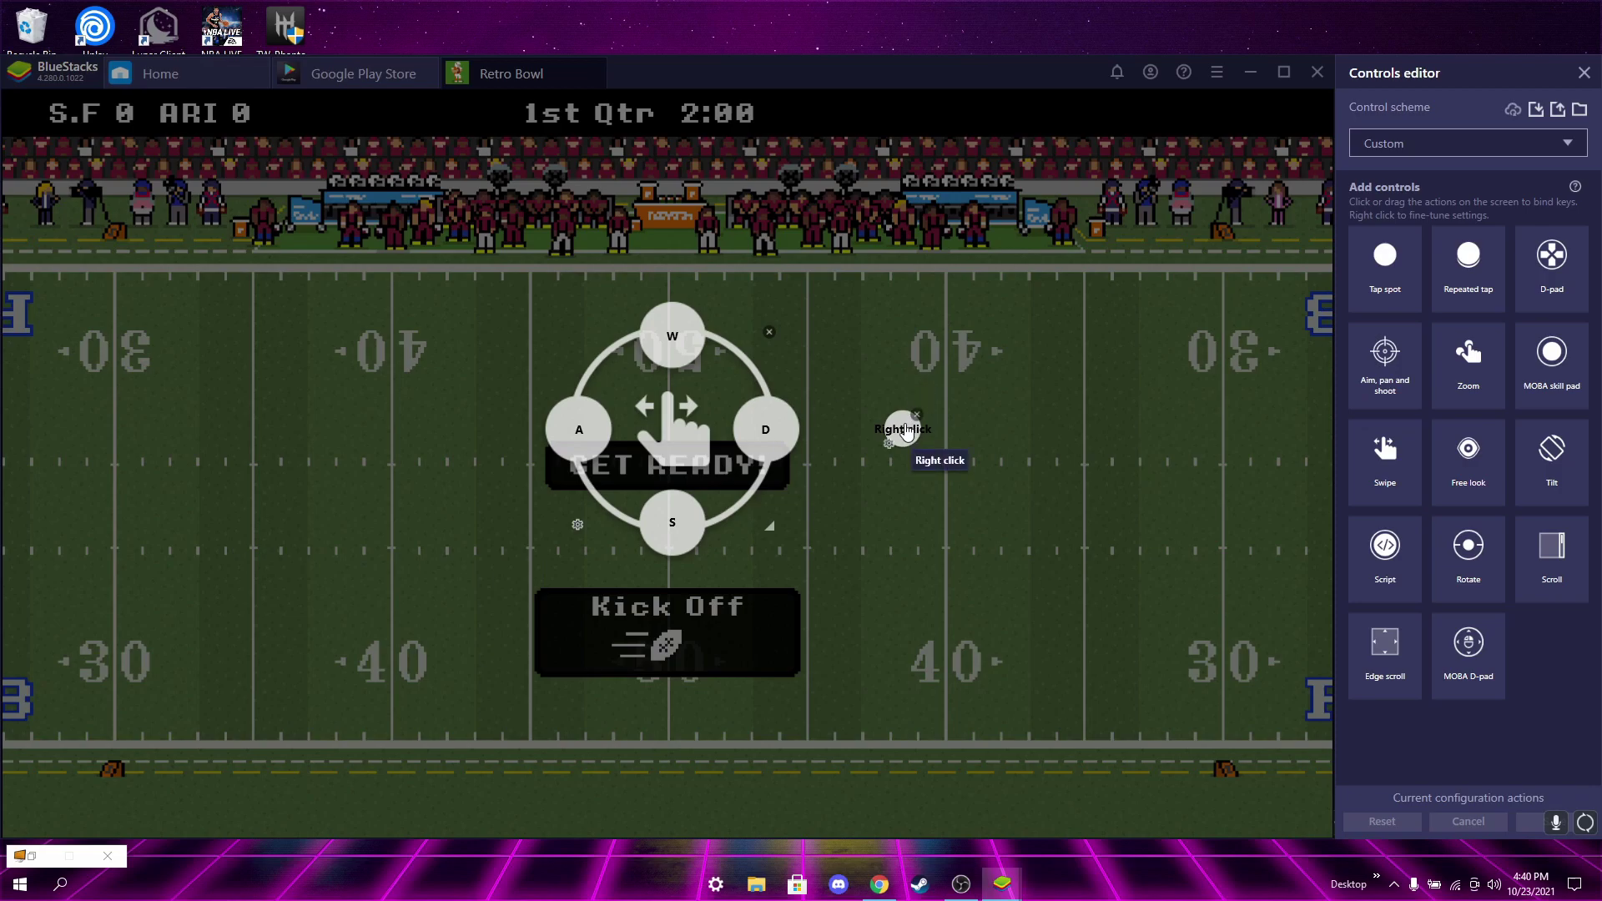
mouse_move(907, 429)
mouse_down()
mouse_move(858, 440)
mouse_move(877, 469)
mouse_up()
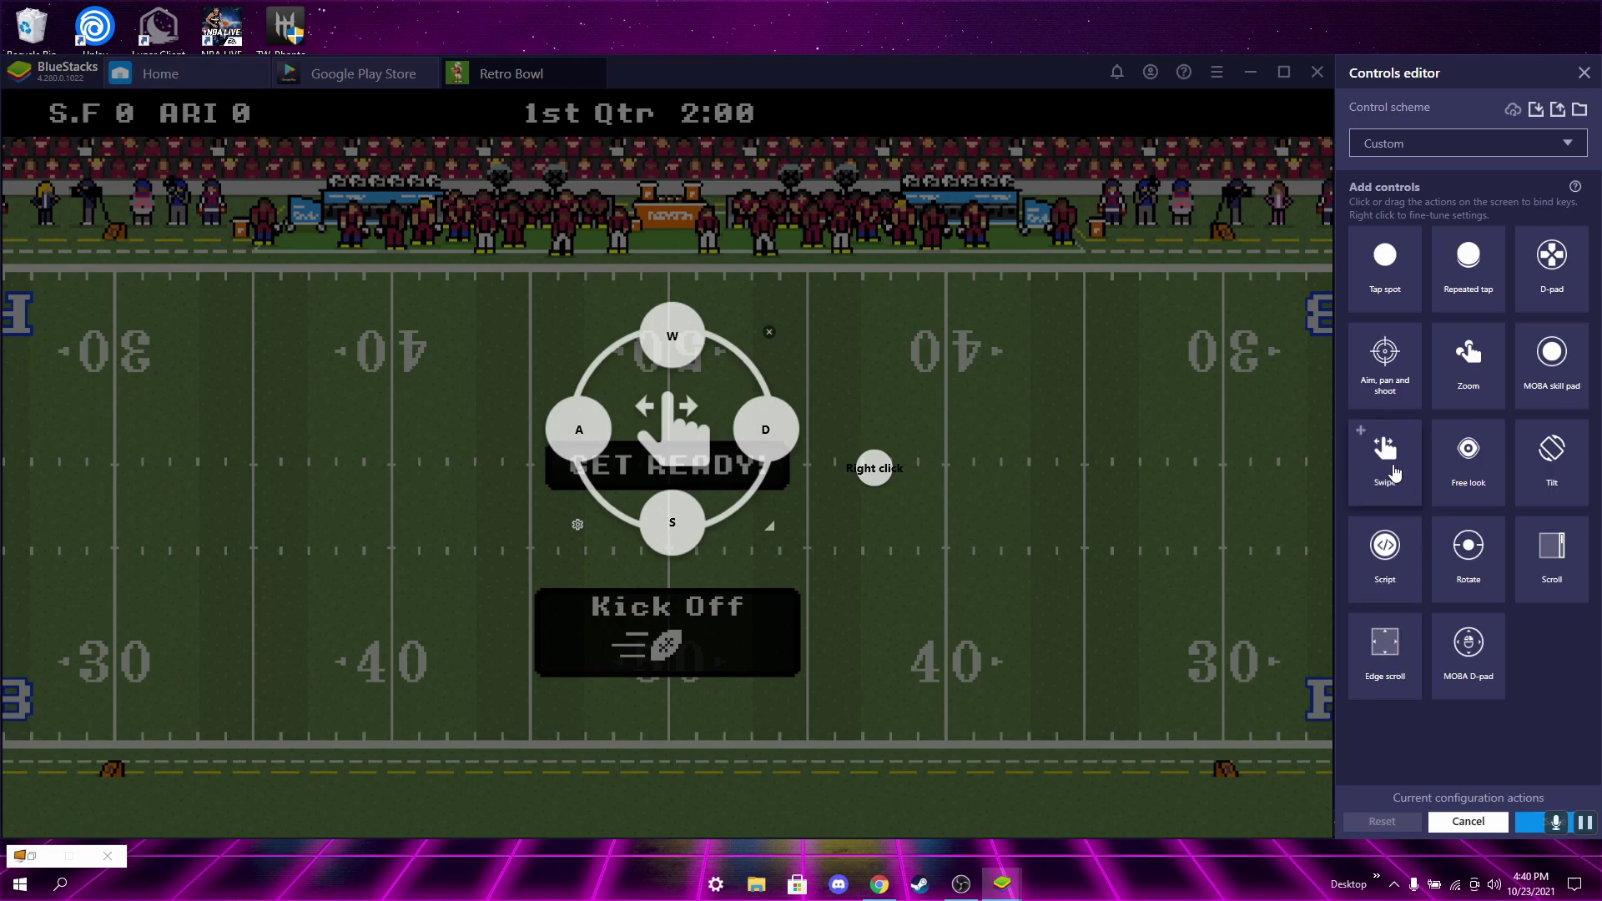
drag(1394, 473, 439, 347)
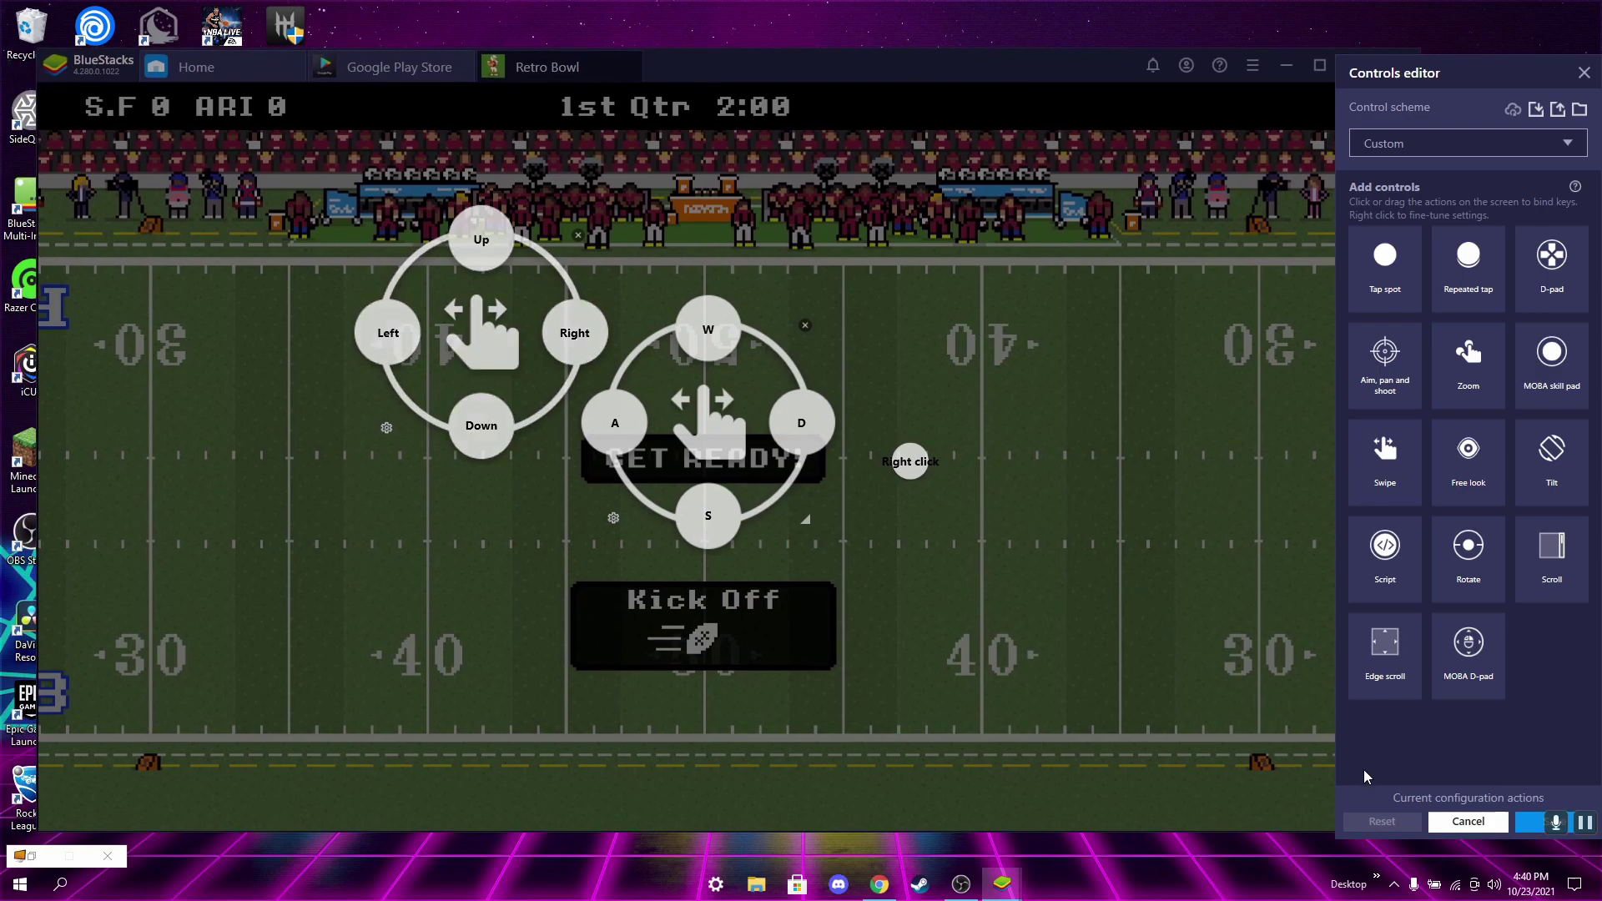
click(1468, 822)
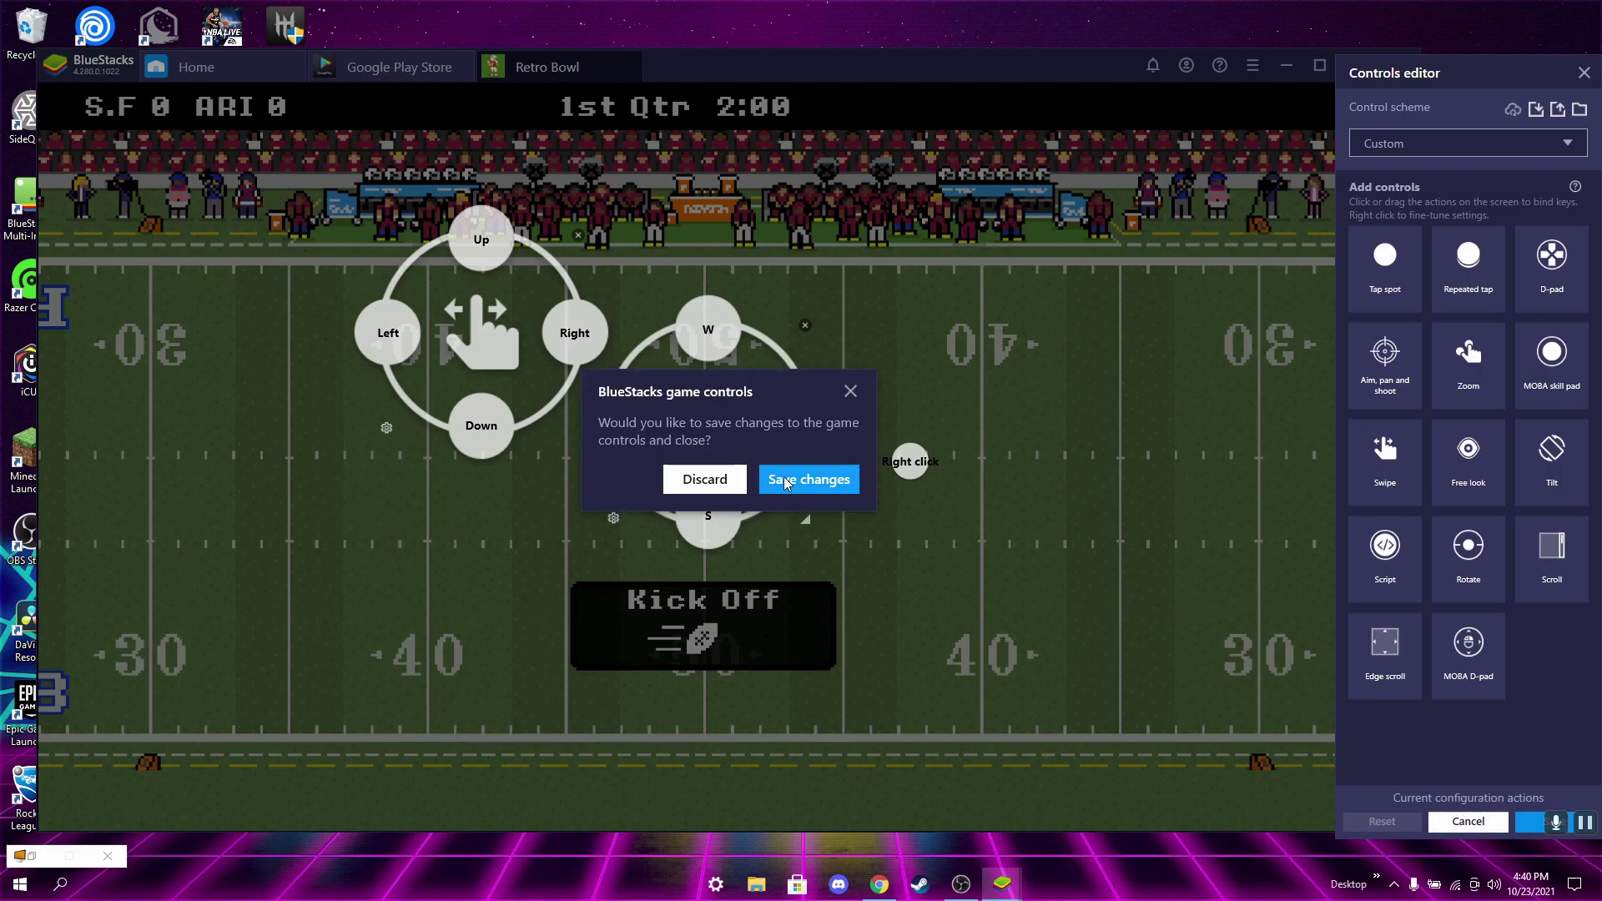
click(724, 482)
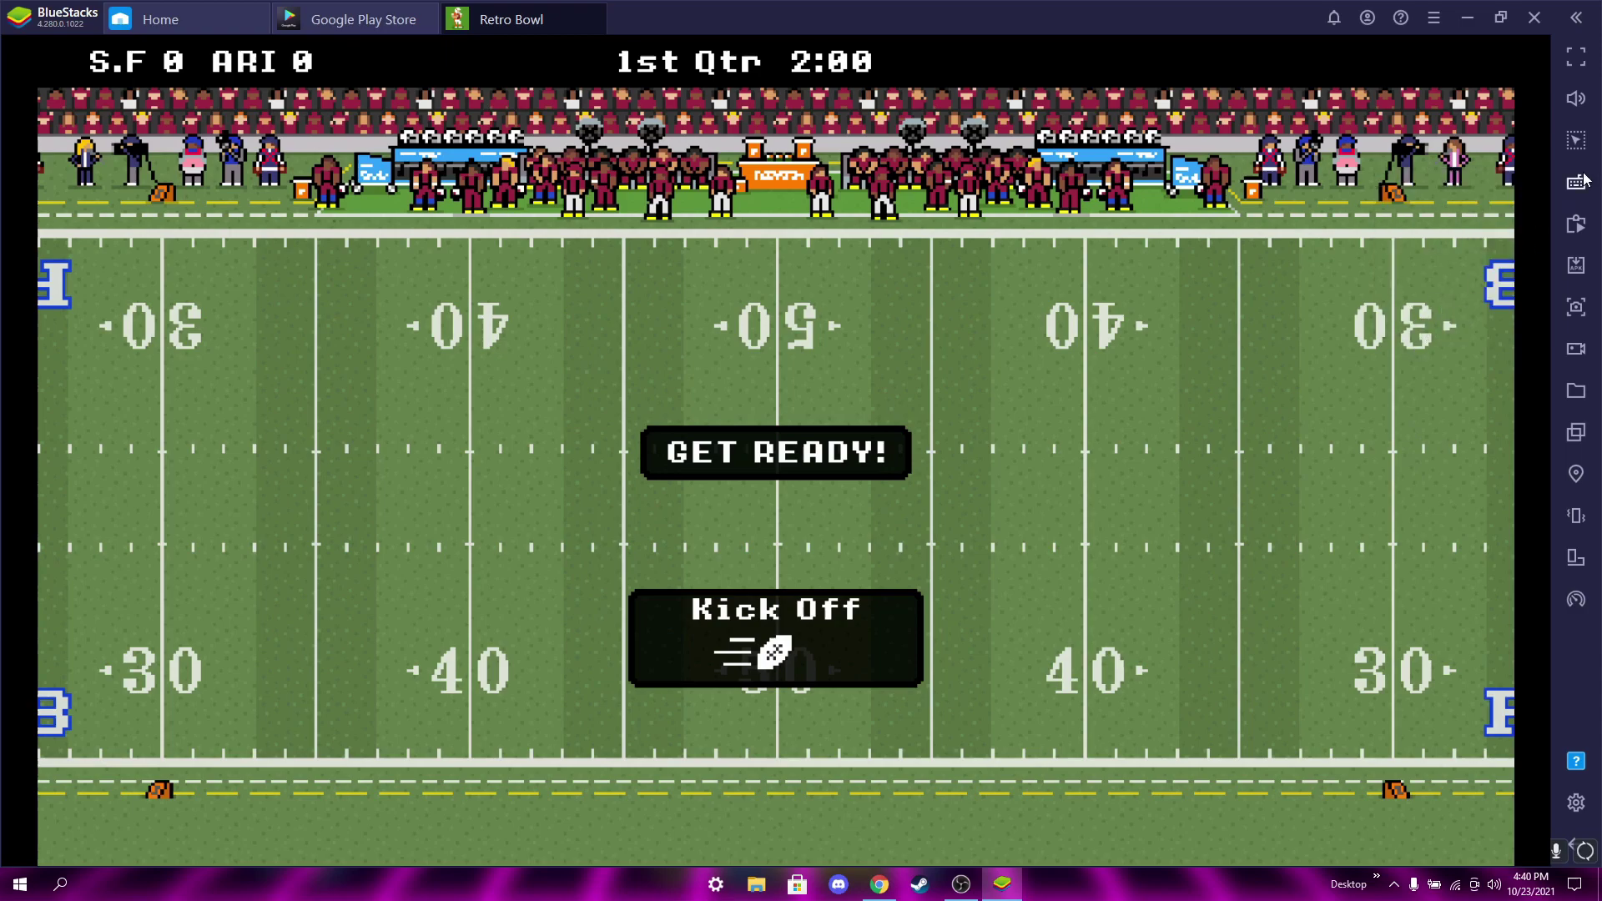
mouse_move(1575, 182)
click(1492, 318)
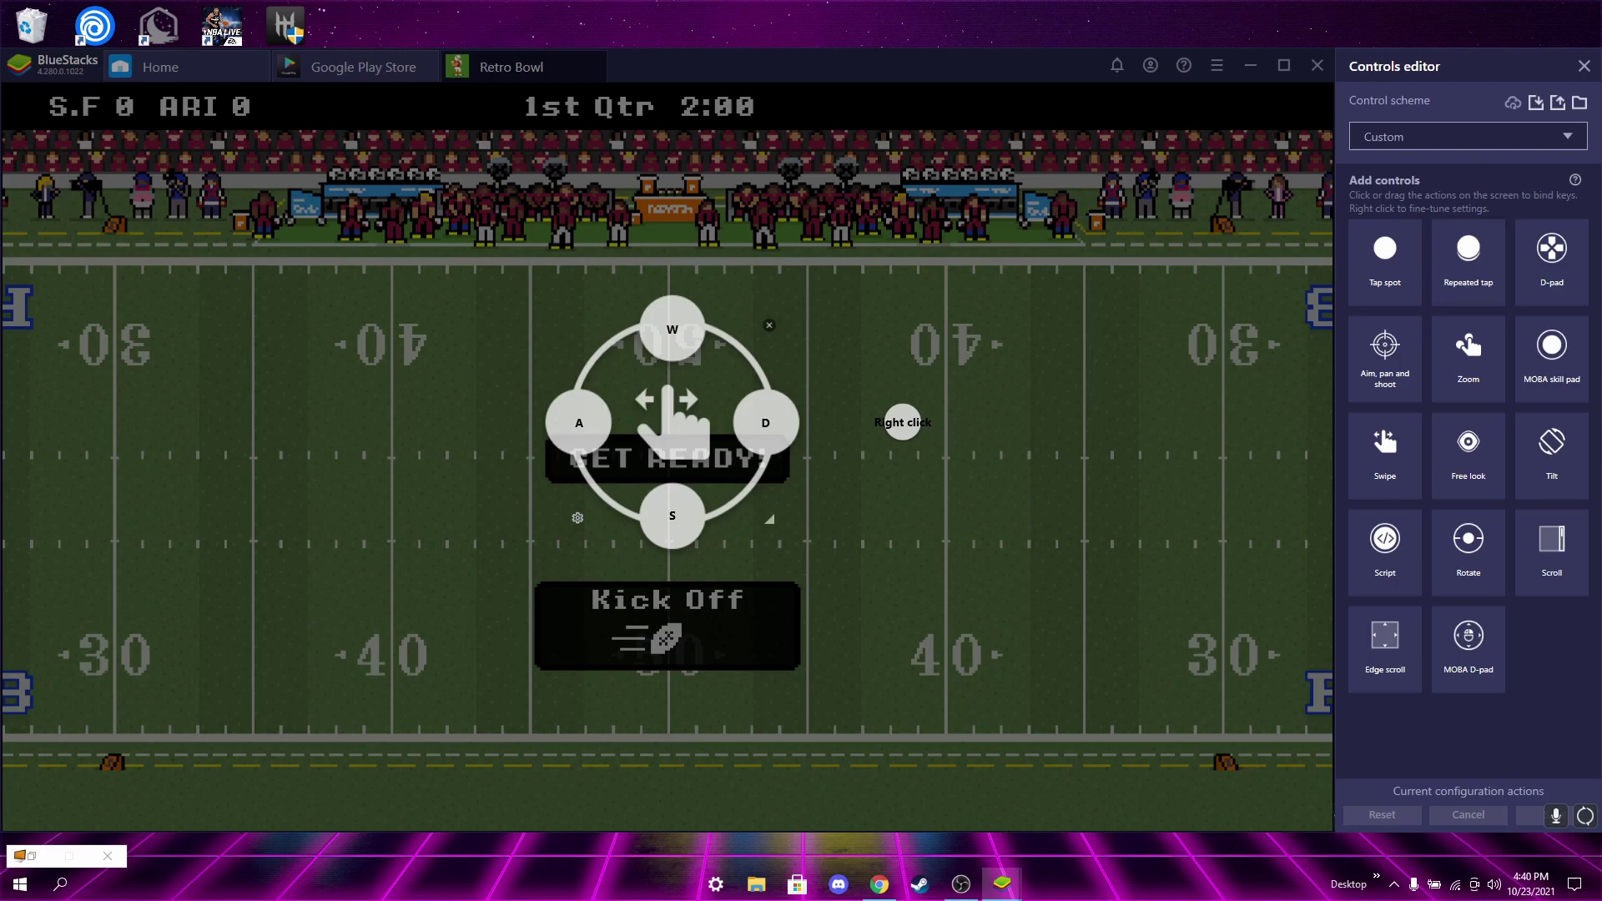
click(1584, 65)
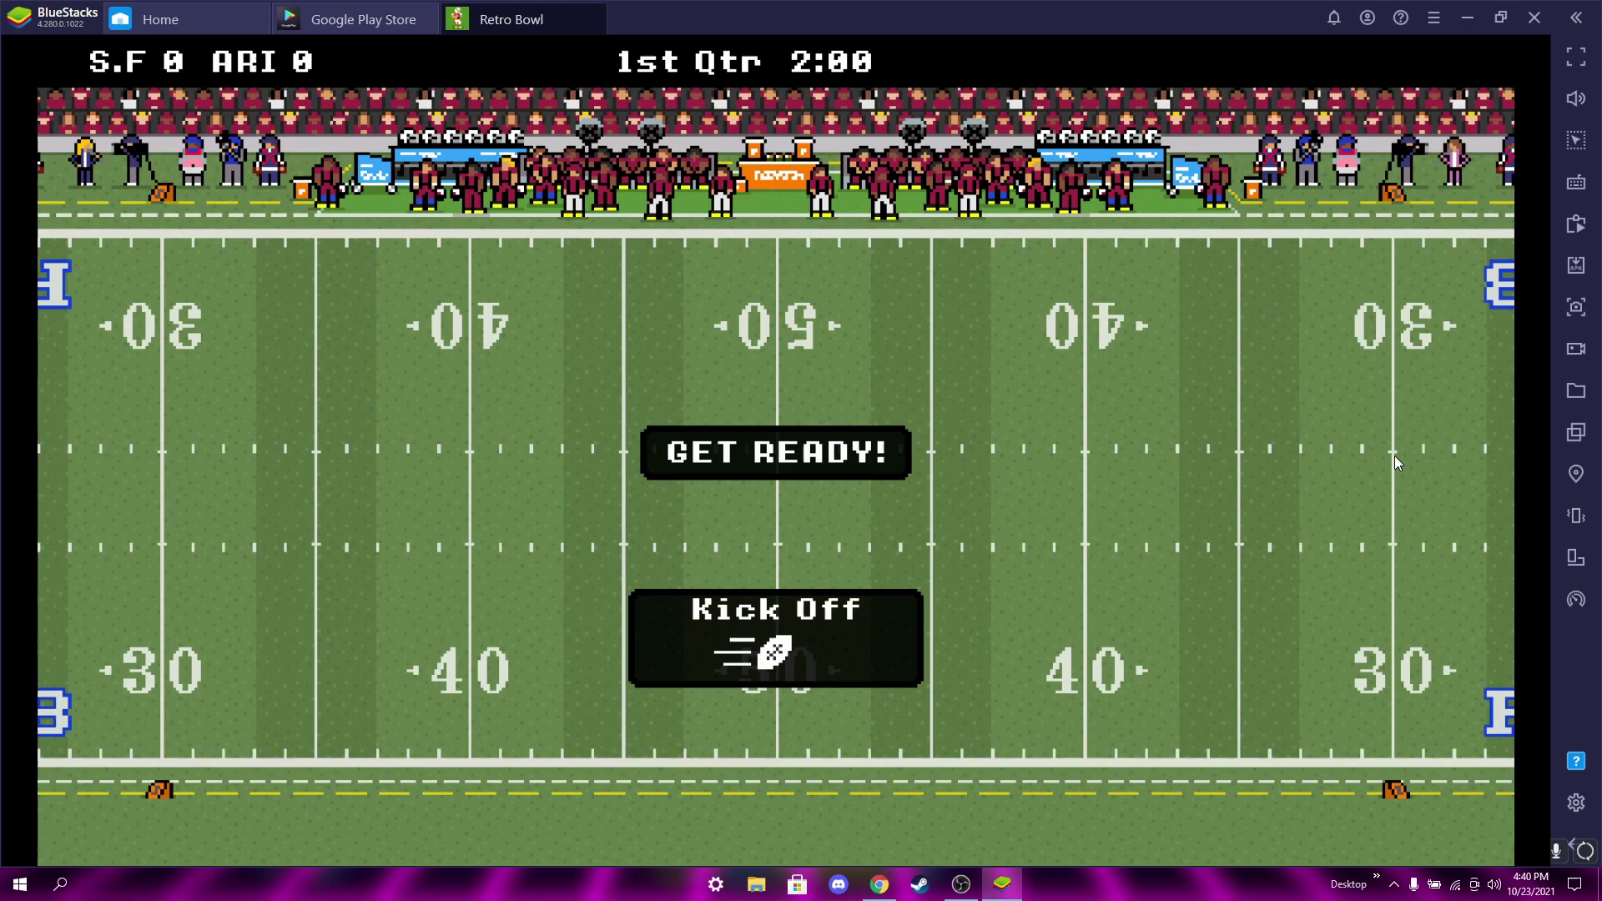
Step: Switch Retro Bowl to full screen, kick off, and throw a pass downfield
click(1572, 76)
click(885, 613)
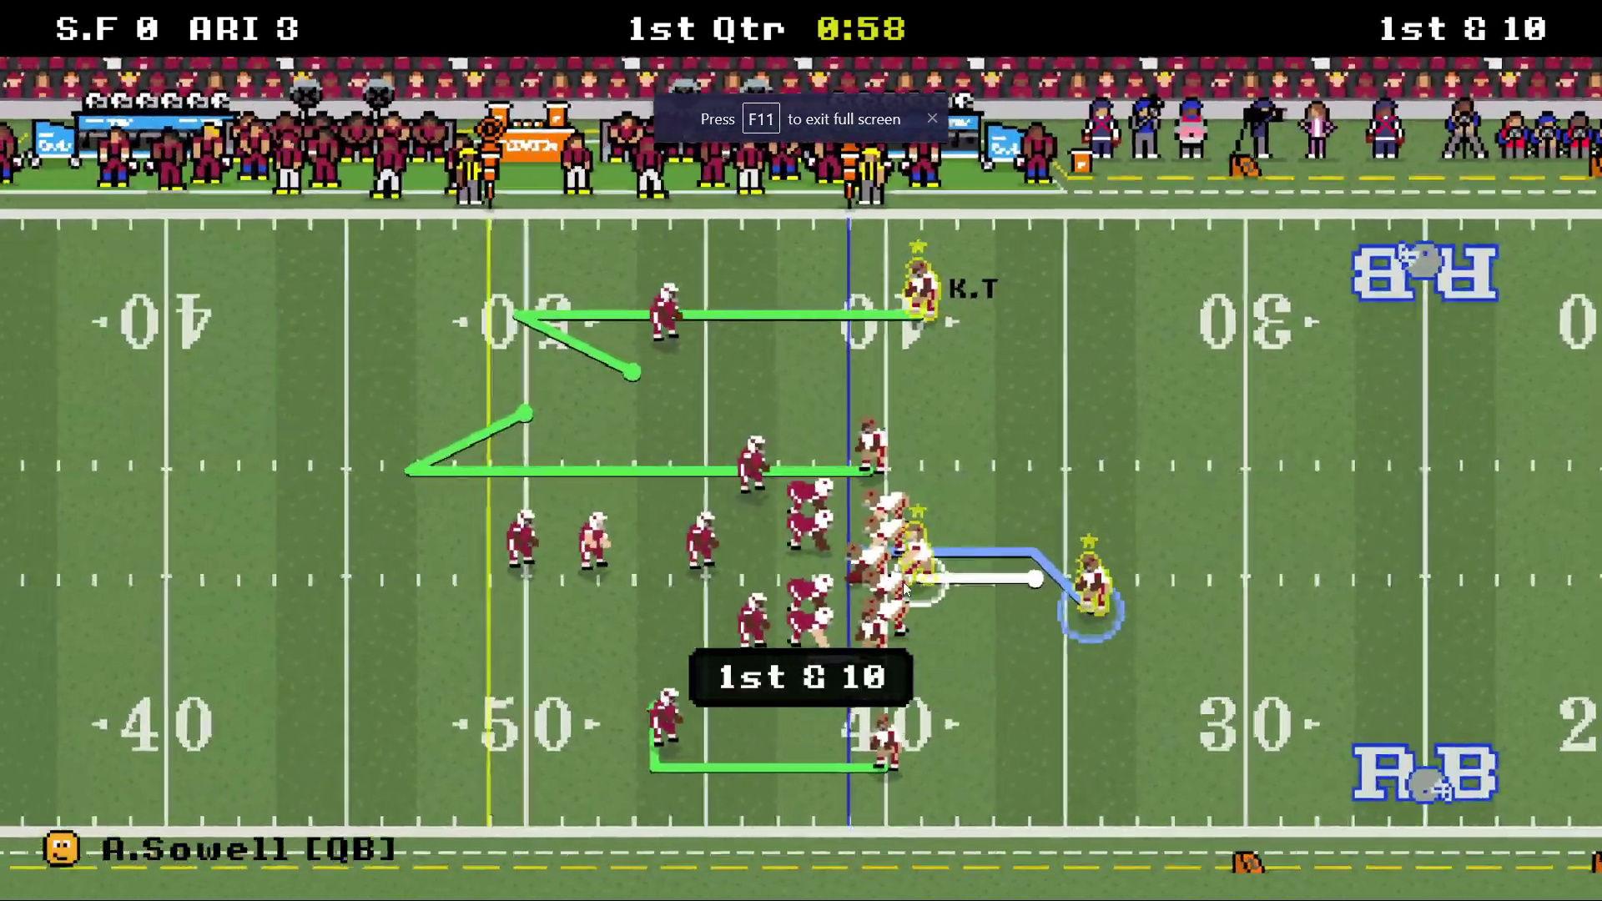
mouse_move(938, 596)
mouse_down()
mouse_move(1039, 508)
mouse_move(1125, 504)
mouse_move(1062, 545)
mouse_up()
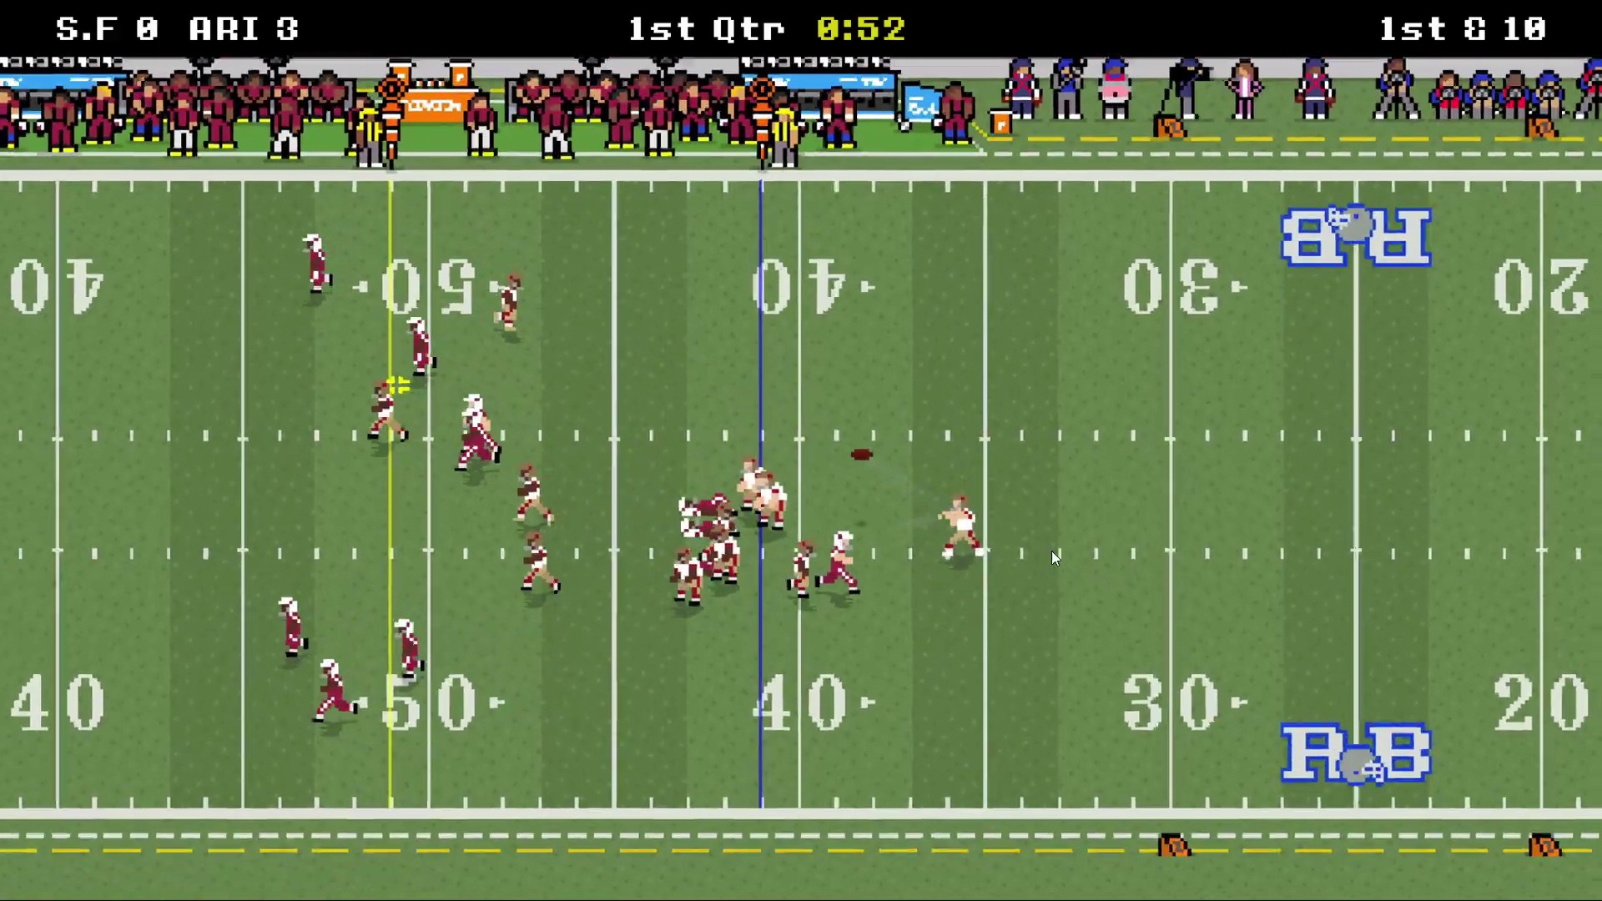